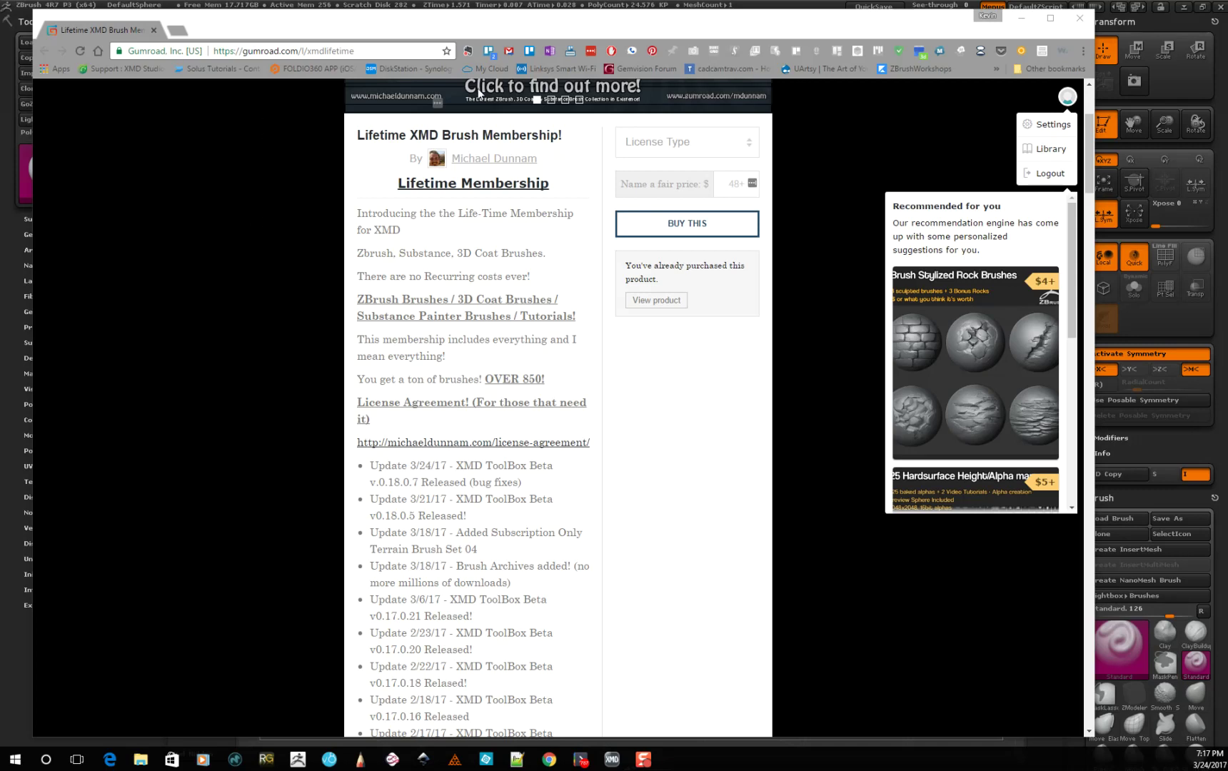
- Scroll down the Gumroad membership page to review its brush set lists
{"action": "scroll", "coordinate": [379, 414], "scroll_direction": "down", "scroll_amount": 7}
{"action": "scroll", "coordinate": [377, 420], "scroll_direction": "down", "scroll_amount": 20}
{"action": "scroll", "coordinate": [348, 533], "scroll_direction": "down", "scroll_amount": 20}
{"action": "scroll", "coordinate": [312, 542], "scroll_direction": "down", "scroll_amount": 10}
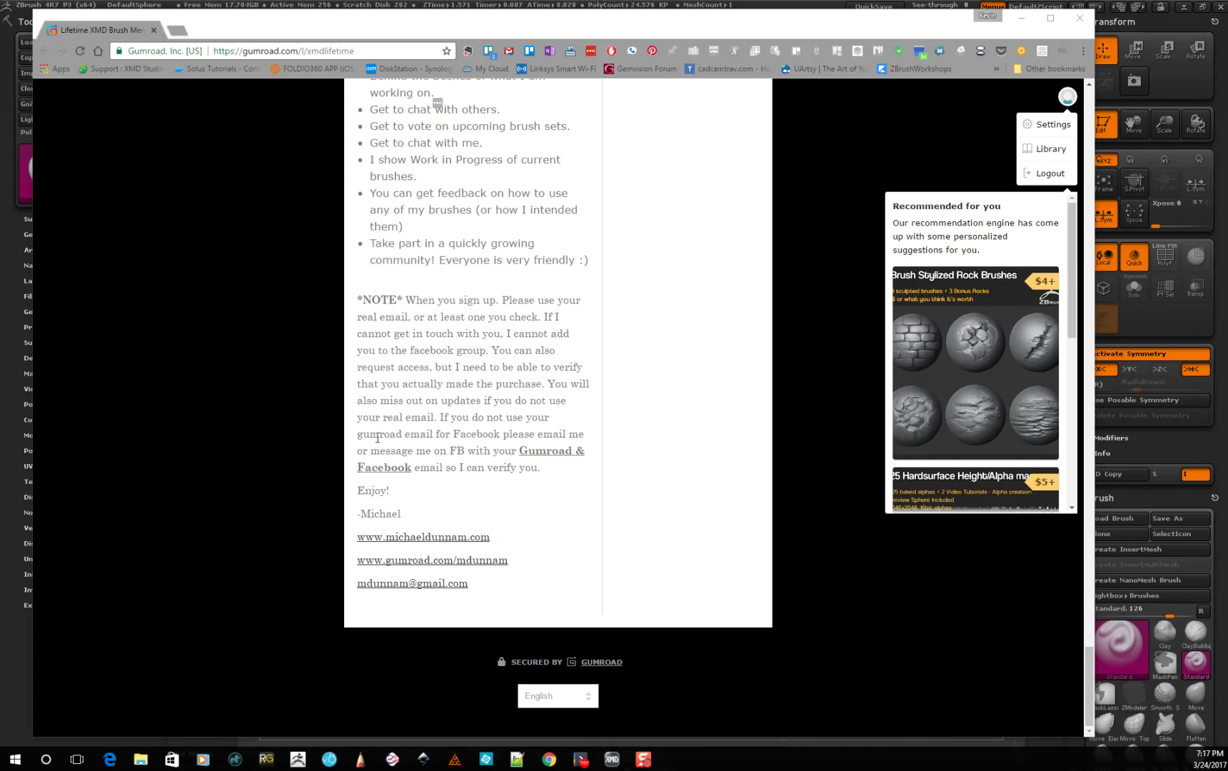
- Return to the top of the page and launch the XMD ToolBox from the taskbar
{"action": "scroll", "coordinate": [457, 298], "scroll_direction": "up", "scroll_amount": 4}
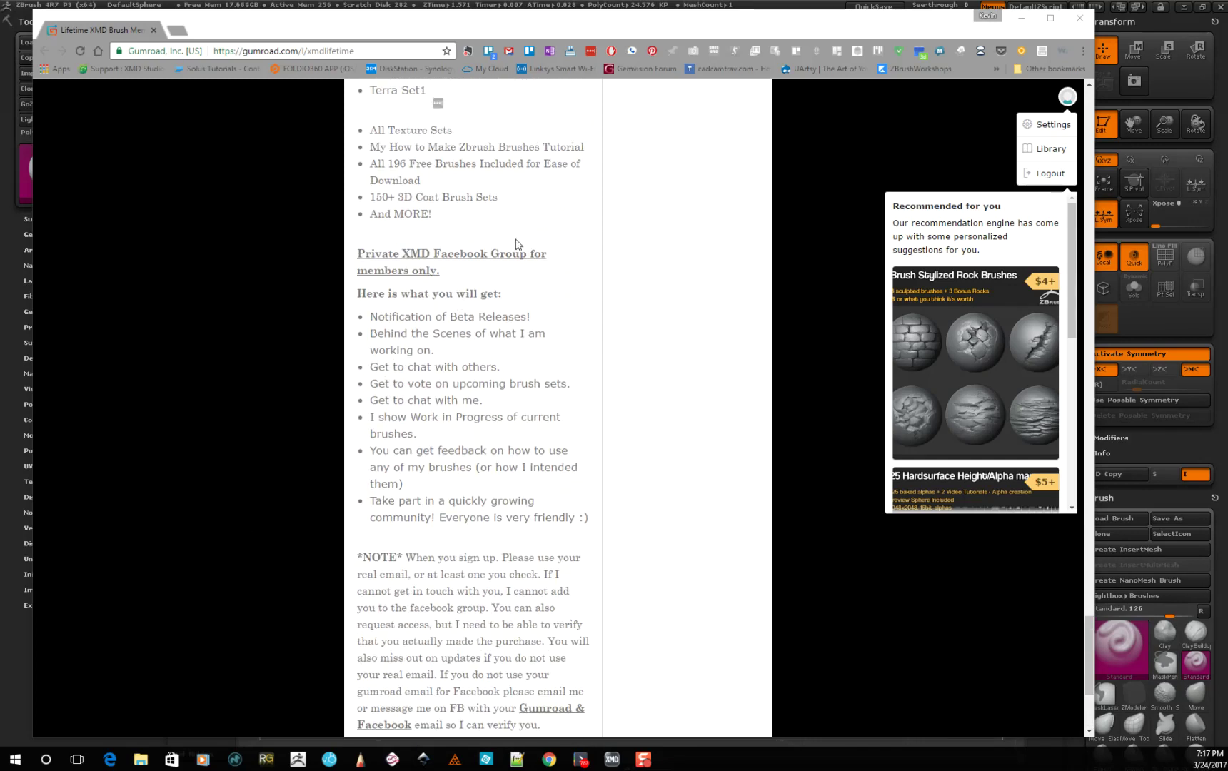
{"action": "scroll", "coordinate": [480, 271], "scroll_direction": "up", "scroll_amount": 7}
{"action": "scroll", "coordinate": [516, 336], "scroll_direction": "up", "scroll_amount": 5}
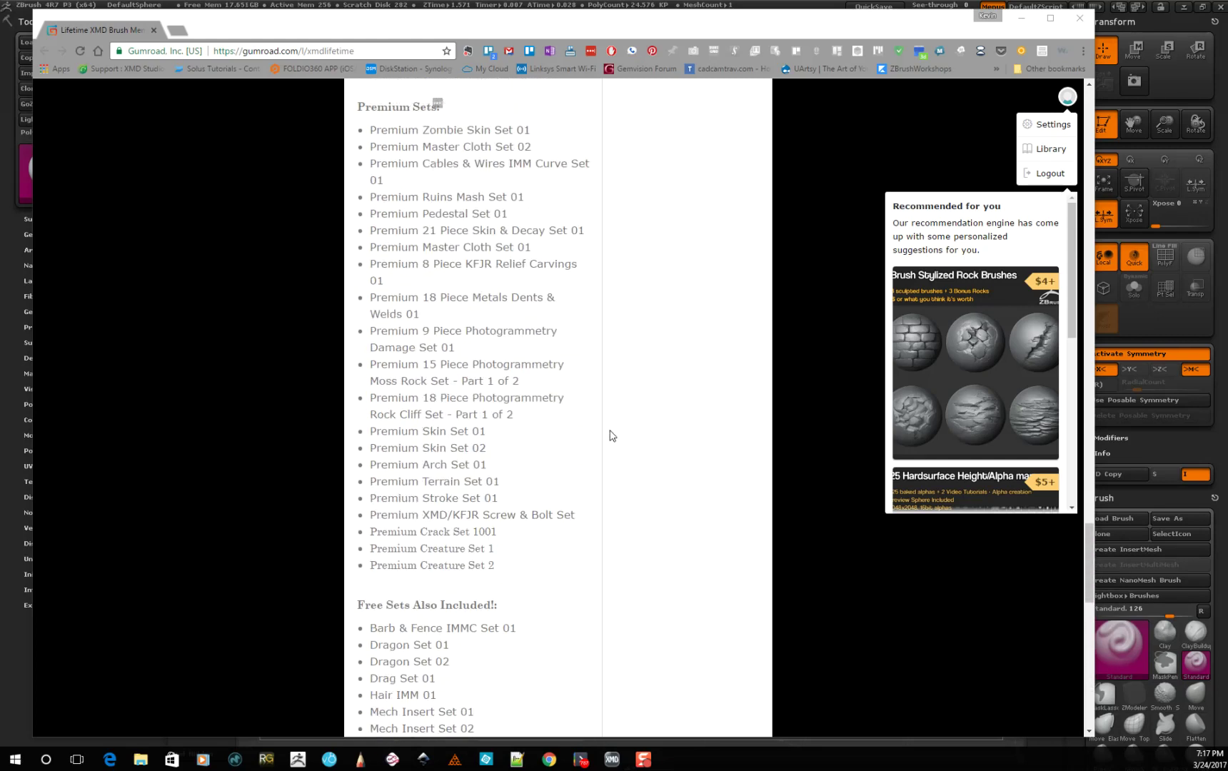
{"action": "scroll", "coordinate": [606, 439], "scroll_direction": "up", "scroll_amount": 3}
{"action": "scroll", "coordinate": [606, 441], "scroll_direction": "up", "scroll_amount": 6}
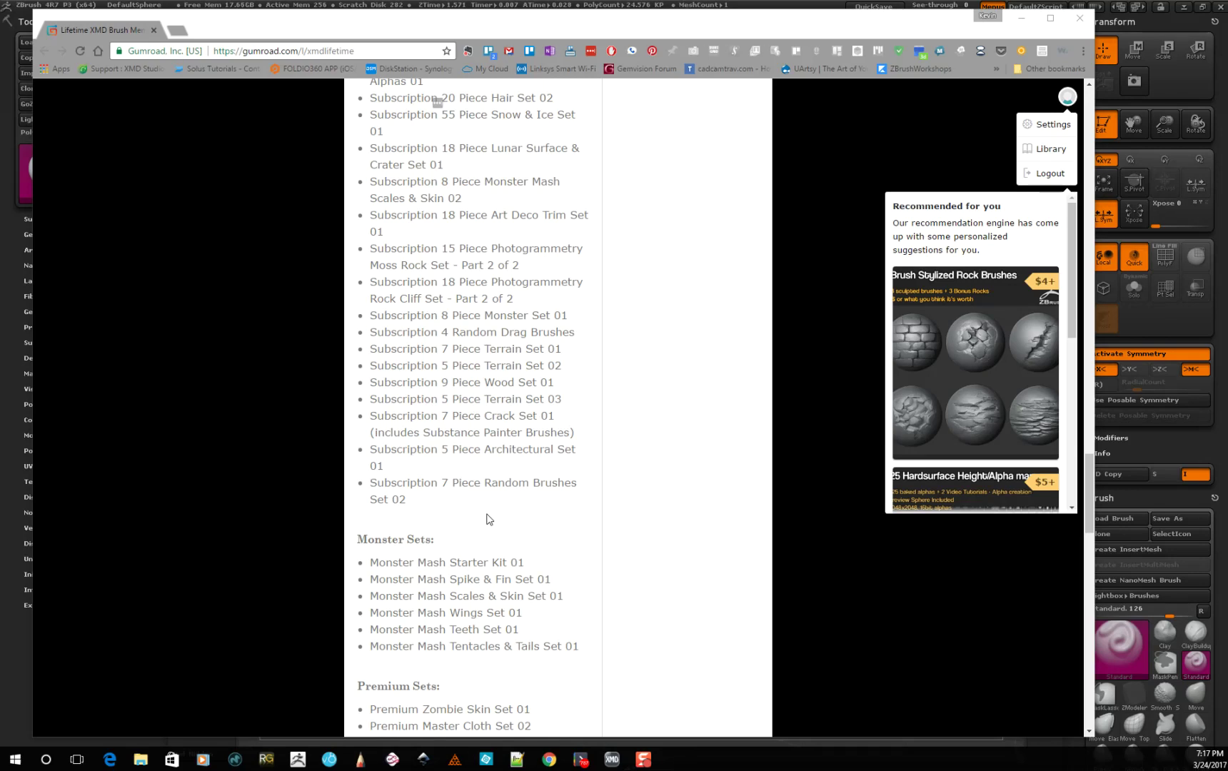
{"action": "scroll", "coordinate": [417, 516], "scroll_direction": "up", "scroll_amount": 14}
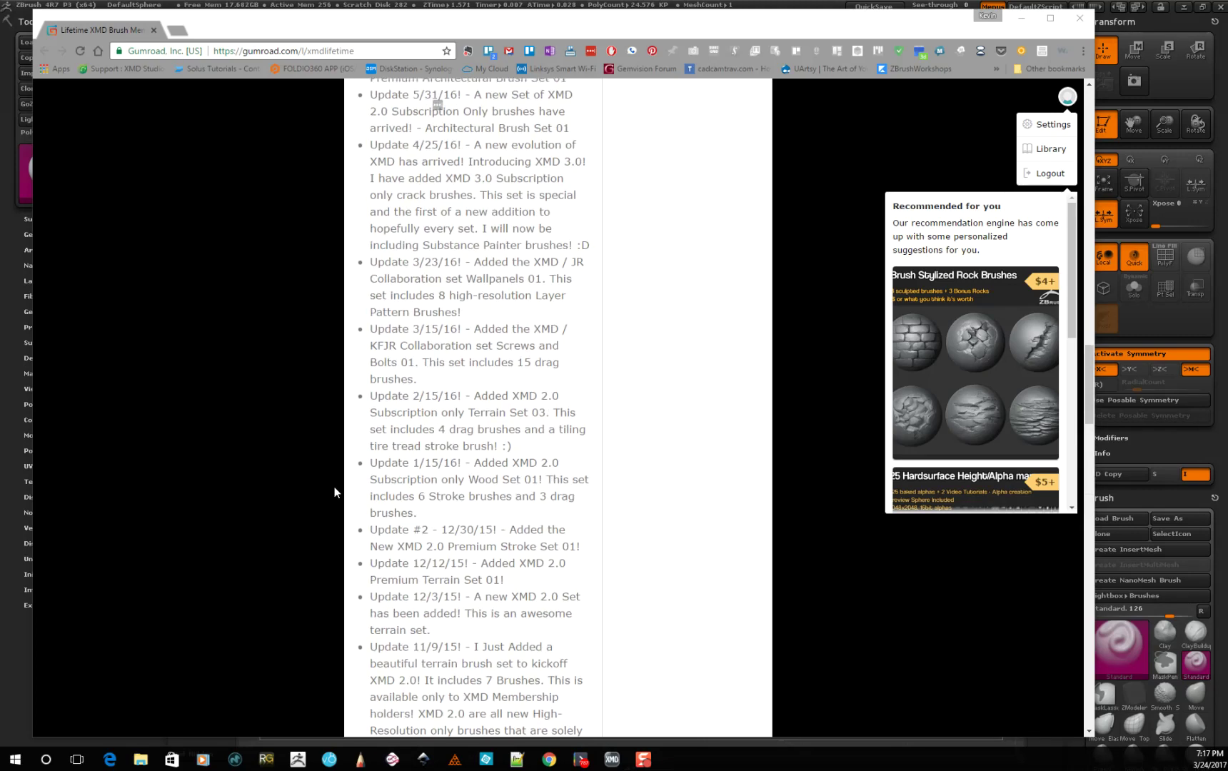
{"action": "scroll", "coordinate": [335, 492], "scroll_direction": "up", "scroll_amount": 15}
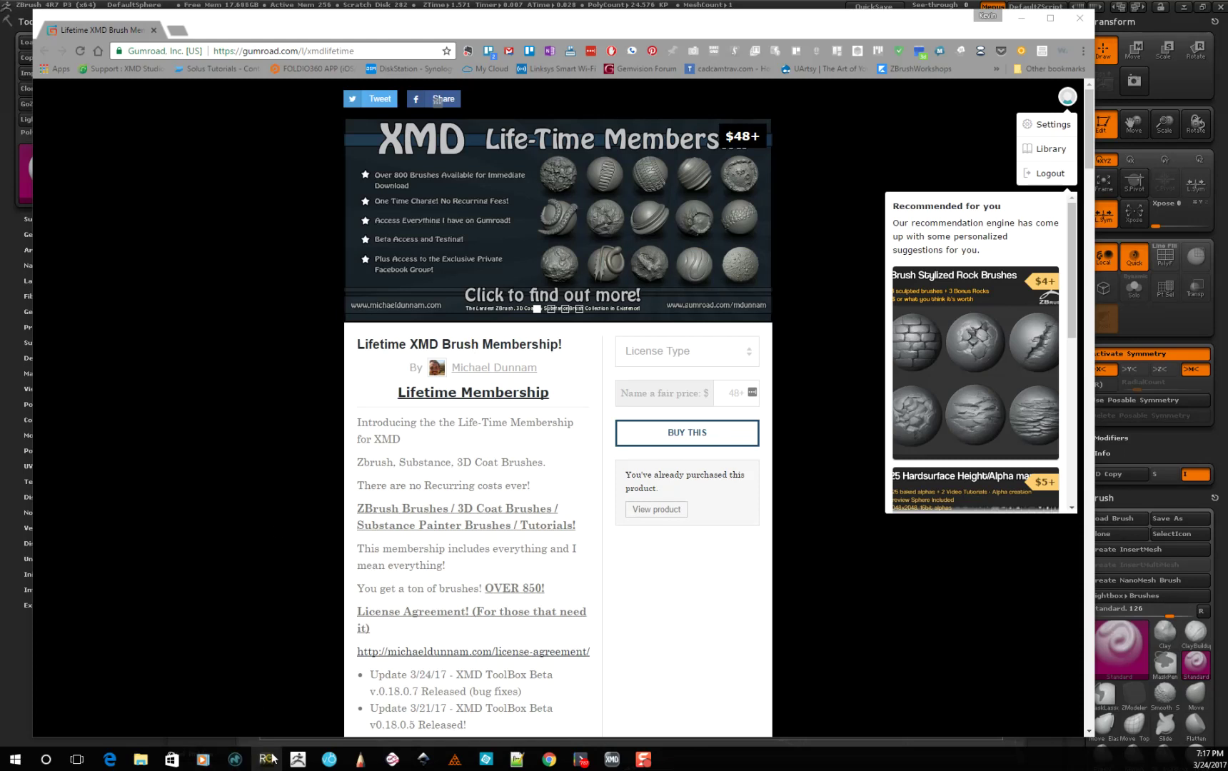
{"action": "left_click", "coordinate": [612, 760]}
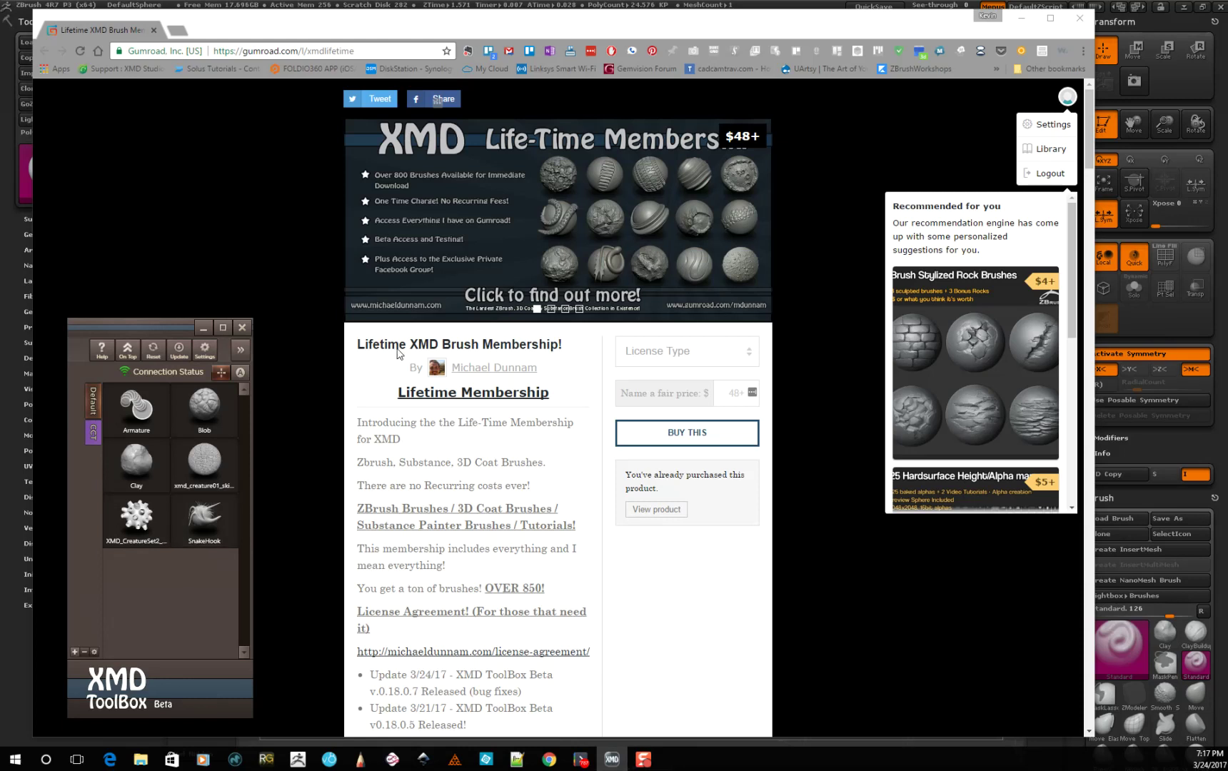
- Minimize Chrome and Explorer, and move the XMD ToolBox to the upper left over the sphere
{"action": "left_click", "coordinate": [1021, 20]}
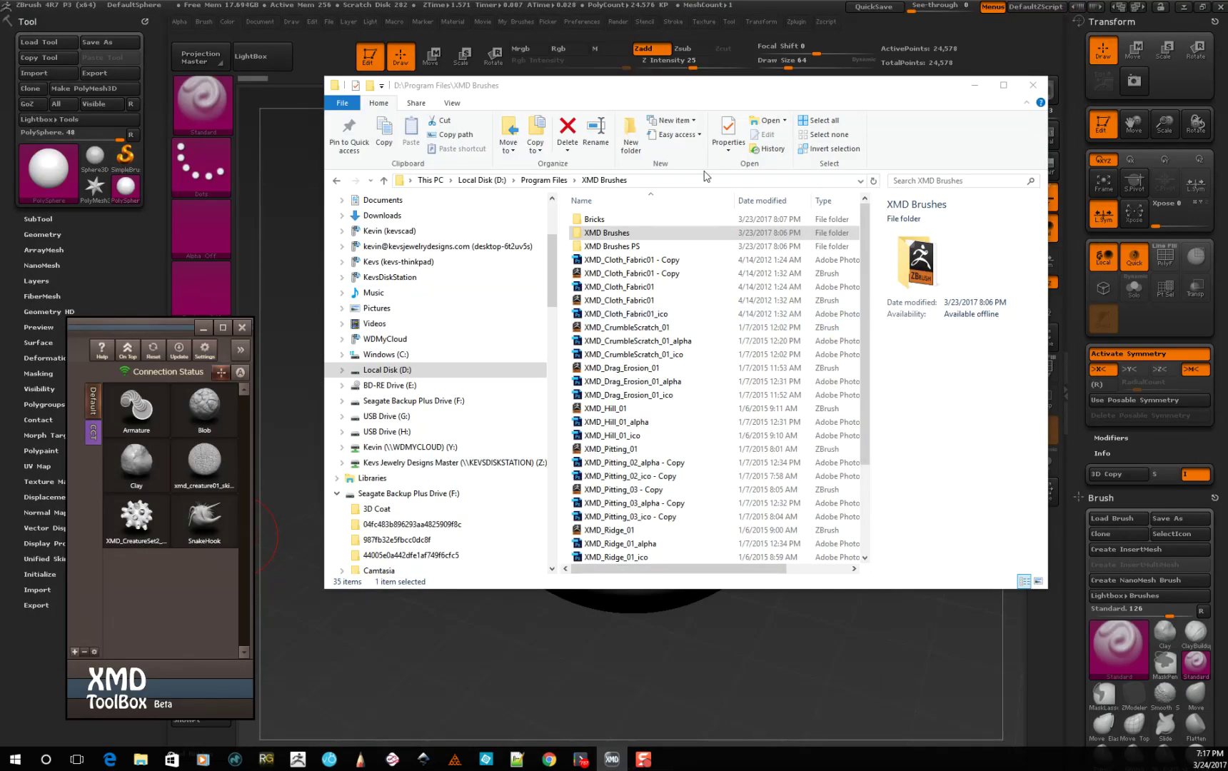
{"action": "left_click", "coordinate": [975, 85]}
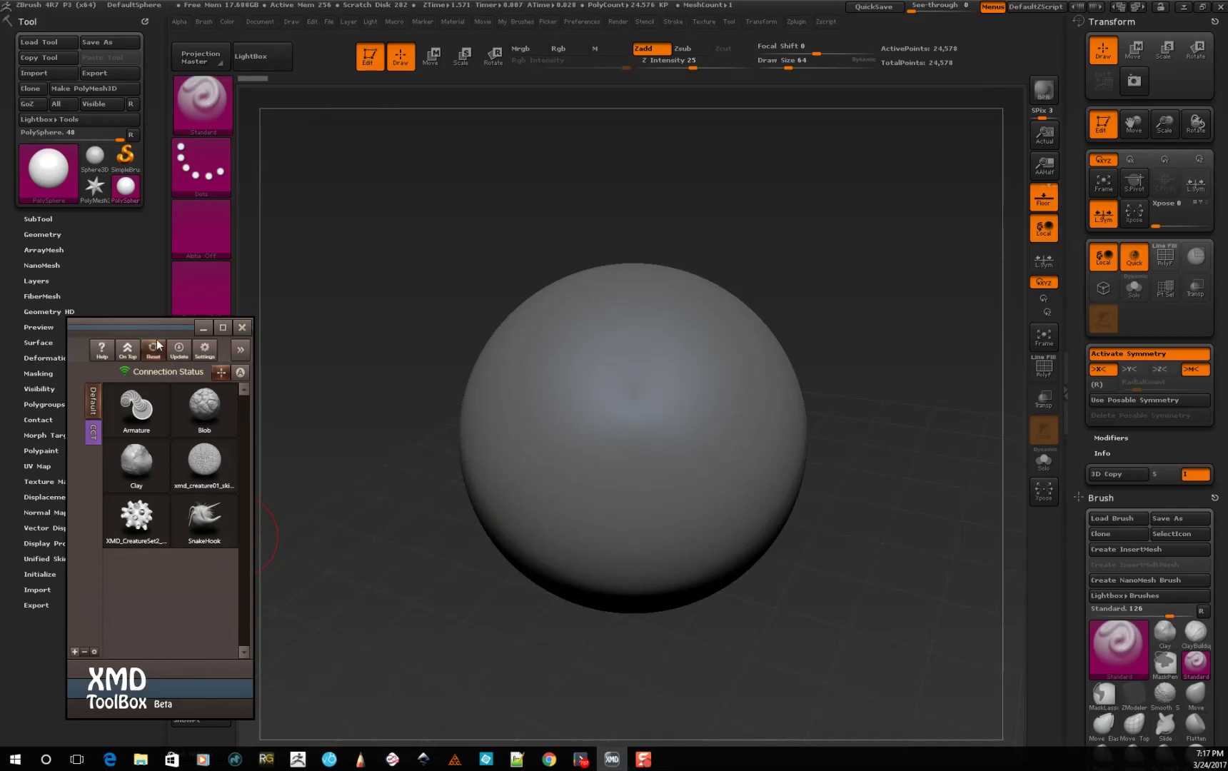
{"action": "left_click_drag", "start_coordinate": [170, 325], "coordinate": [457, 167]}
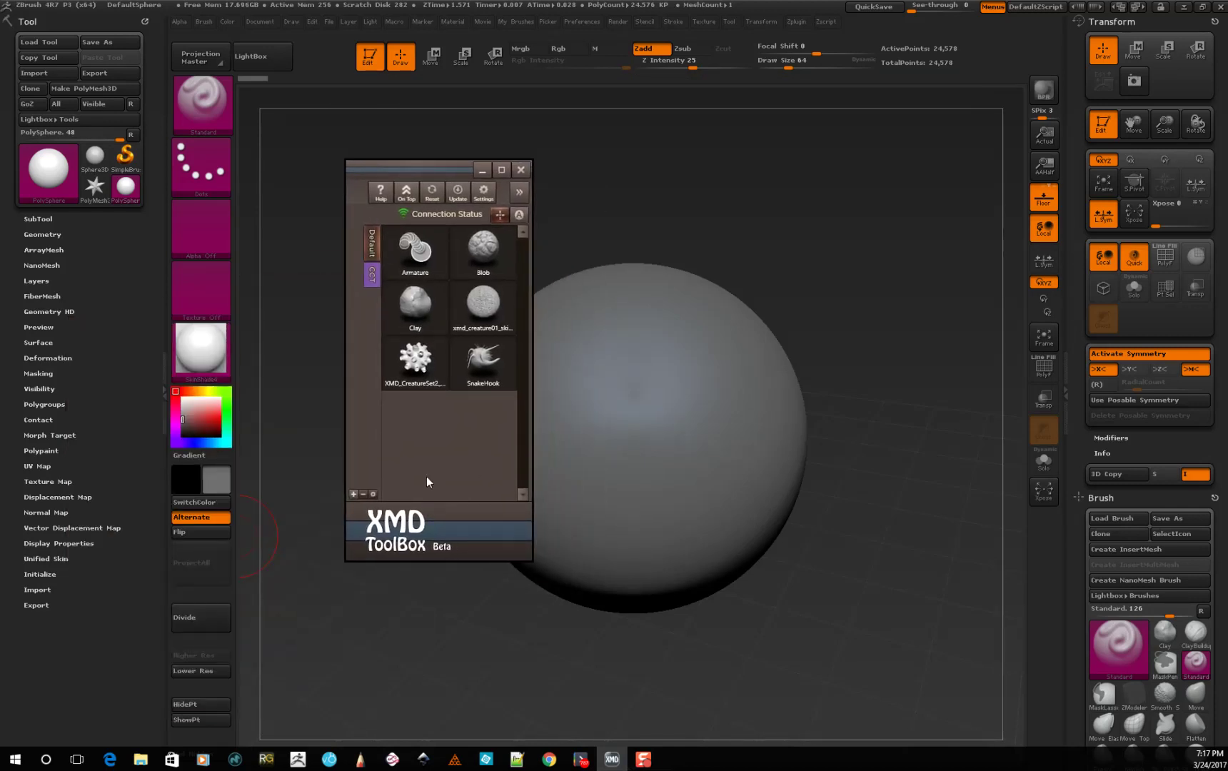
{"action": "mouse_move", "coordinate": [430, 164]}
{"action": "left_mouse_down"}
{"action": "mouse_move", "coordinate": [311, 167]}
{"action": "mouse_move", "coordinate": [327, 154]}
{"action": "mouse_move", "coordinate": [537, 195]}
{"action": "mouse_move", "coordinate": [211, 93]}
{"action": "mouse_move", "coordinate": [279, 215]}
{"action": "mouse_move", "coordinate": [310, 223]}
{"action": "mouse_move", "coordinate": [283, 158]}
{"action": "mouse_move", "coordinate": [240, 175]}
{"action": "left_mouse_up"}
- Expand the ToolBox to show the full brush library, then try and clear a 'd' search filter
{"action": "left_click", "coordinate": [338, 198]}
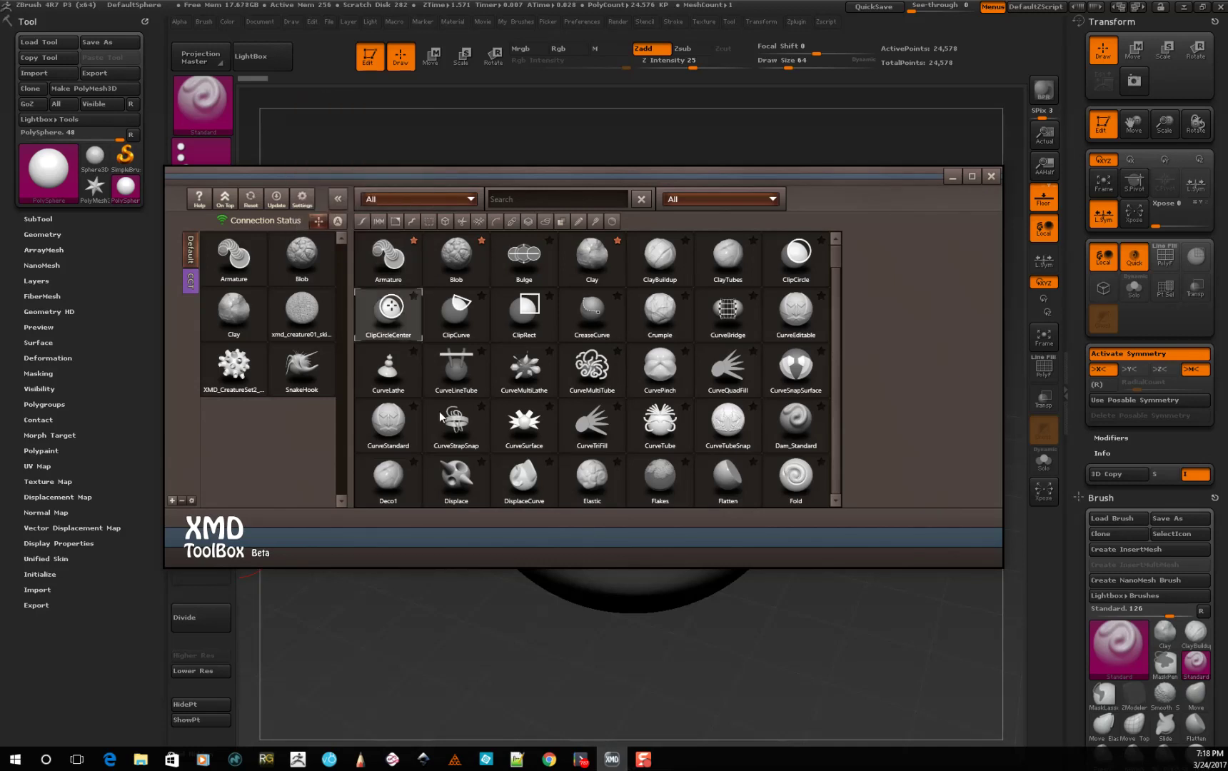
{"action": "mouse_move", "coordinate": [480, 410]}
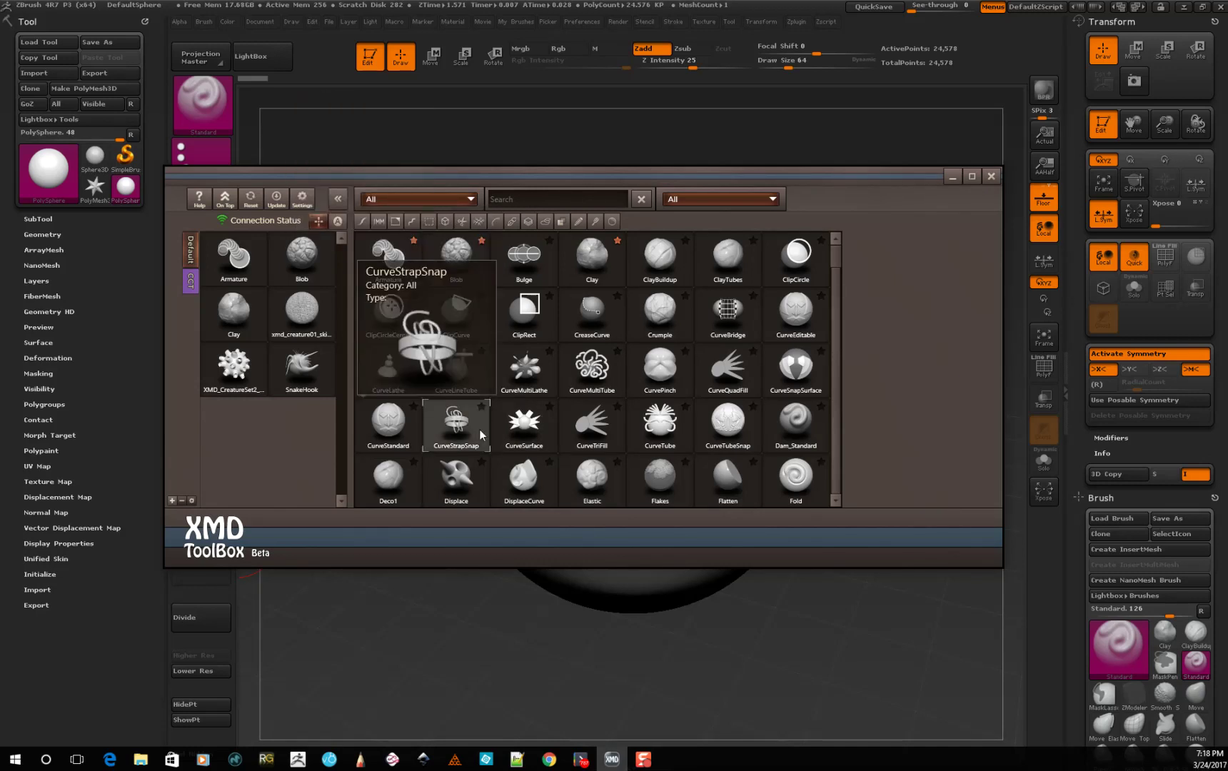
{"action": "mouse_move", "coordinate": [603, 322]}
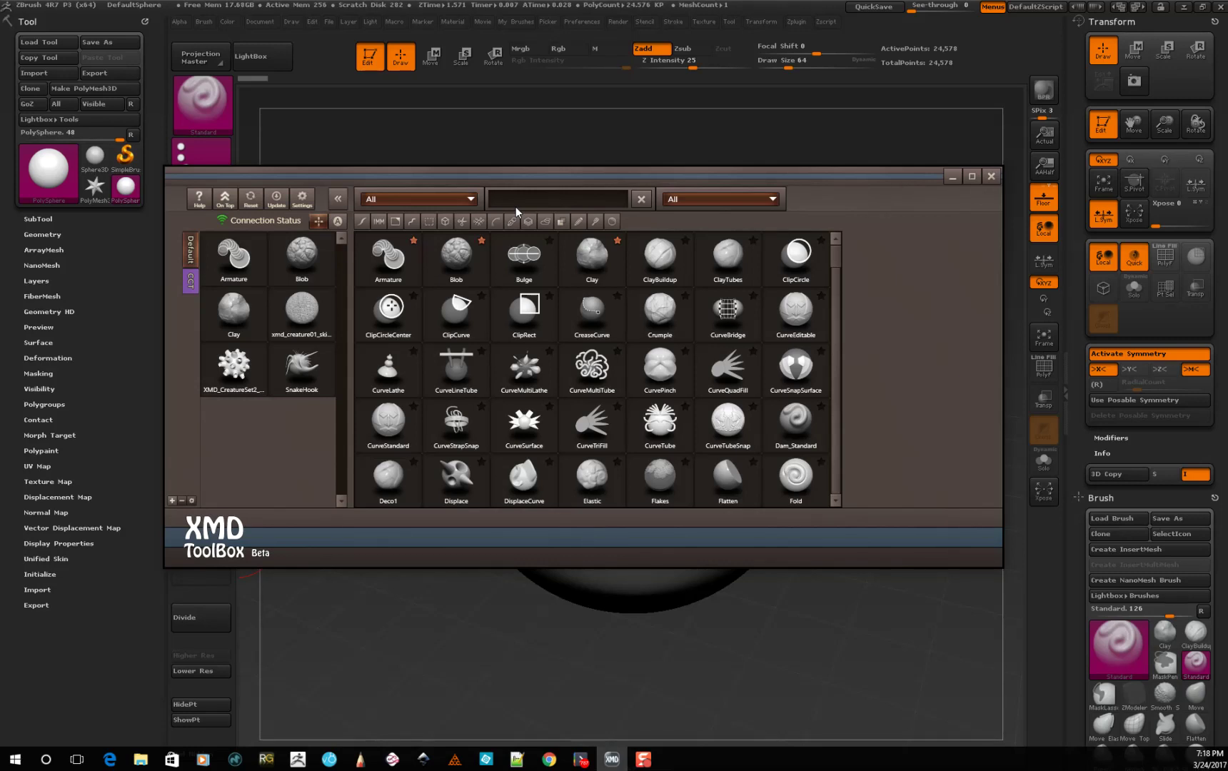
{"action": "type", "text": "d"}
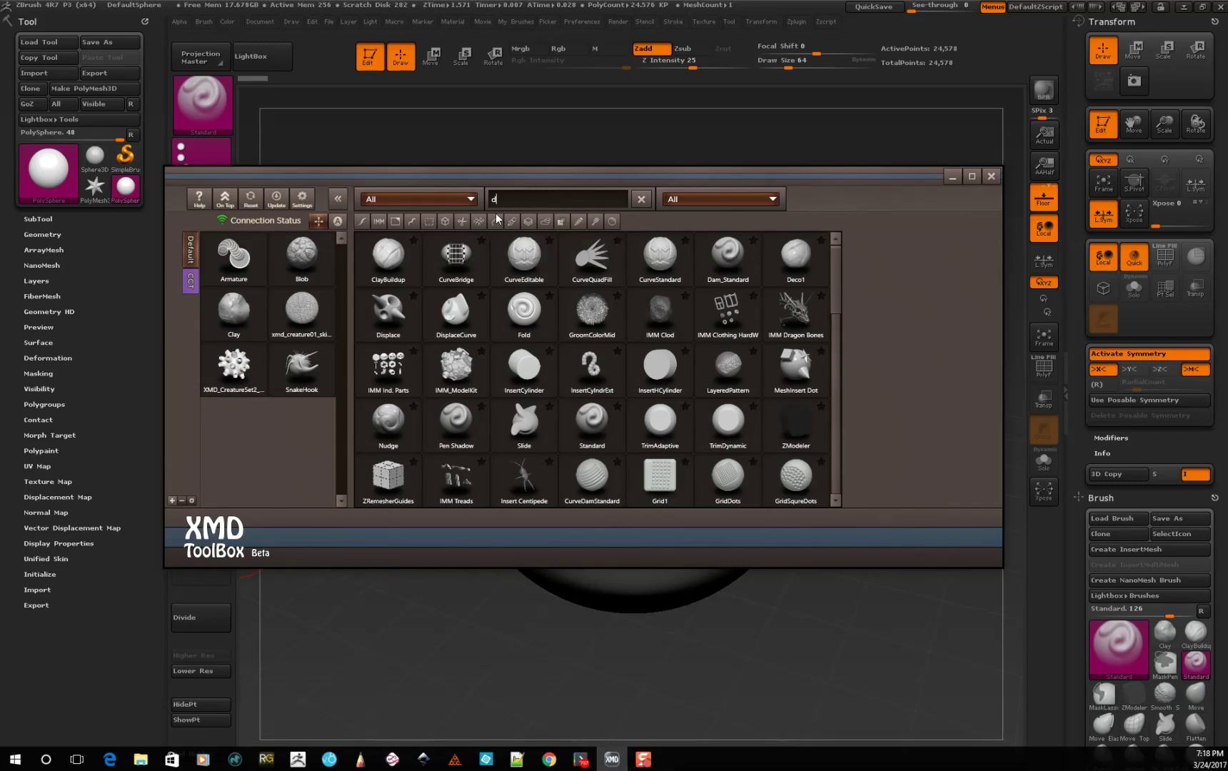
{"action": "key", "text": "BackSpace"}
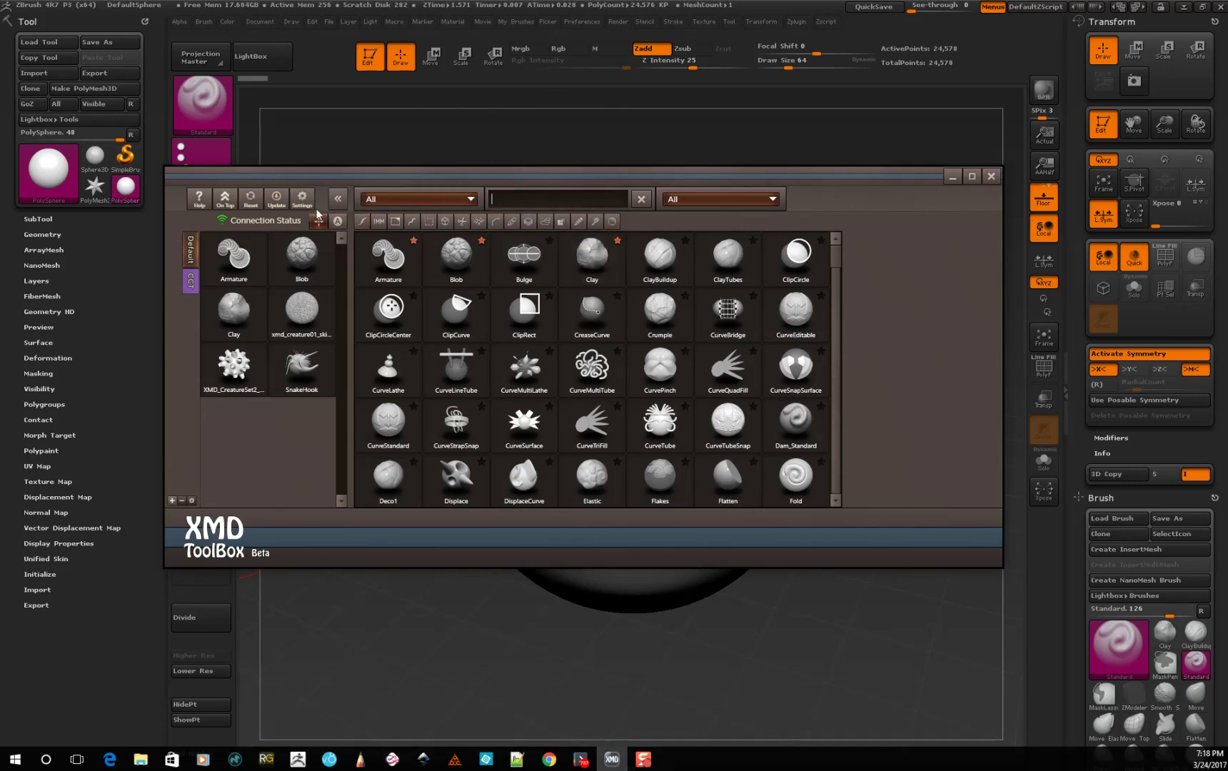
- Open the ToolBox's Brush settings and the D:\Program Files\XMD Brushes location in File Explorer
{"action": "left_click", "coordinate": [302, 197]}
{"action": "left_click", "coordinate": [389, 266]}
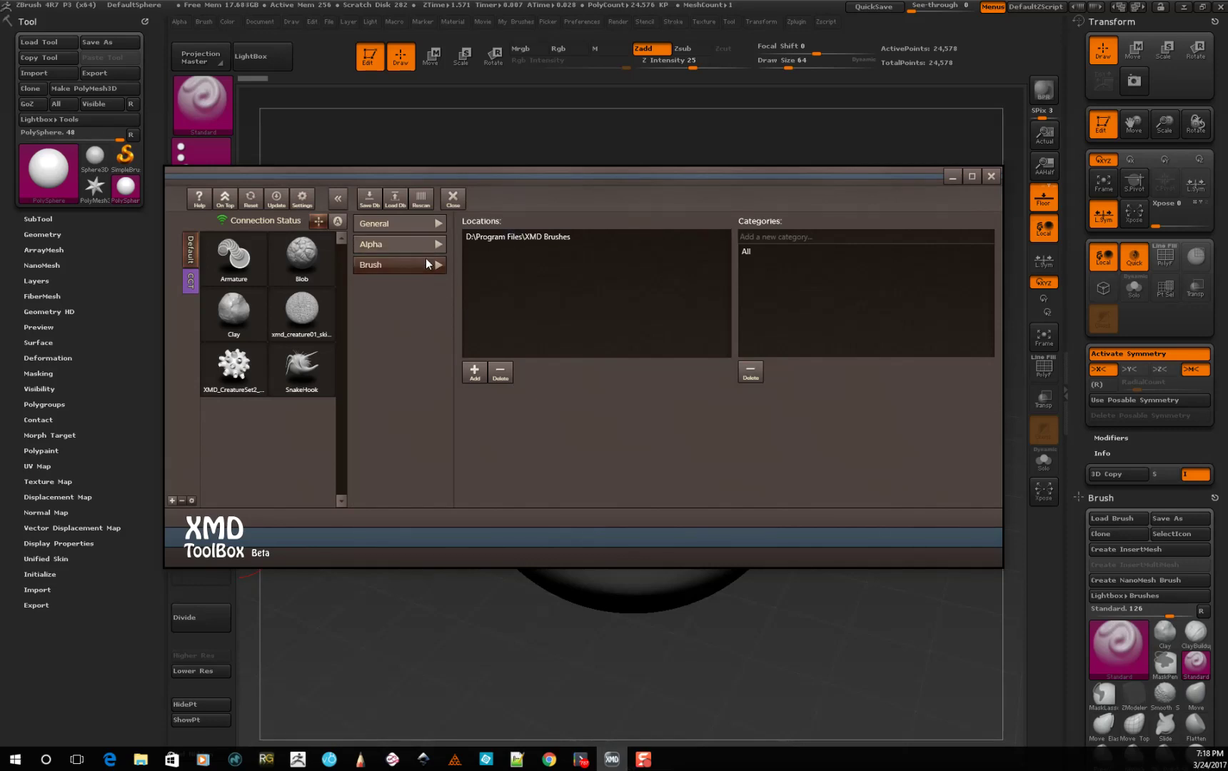
{"action": "left_click", "coordinate": [498, 239]}
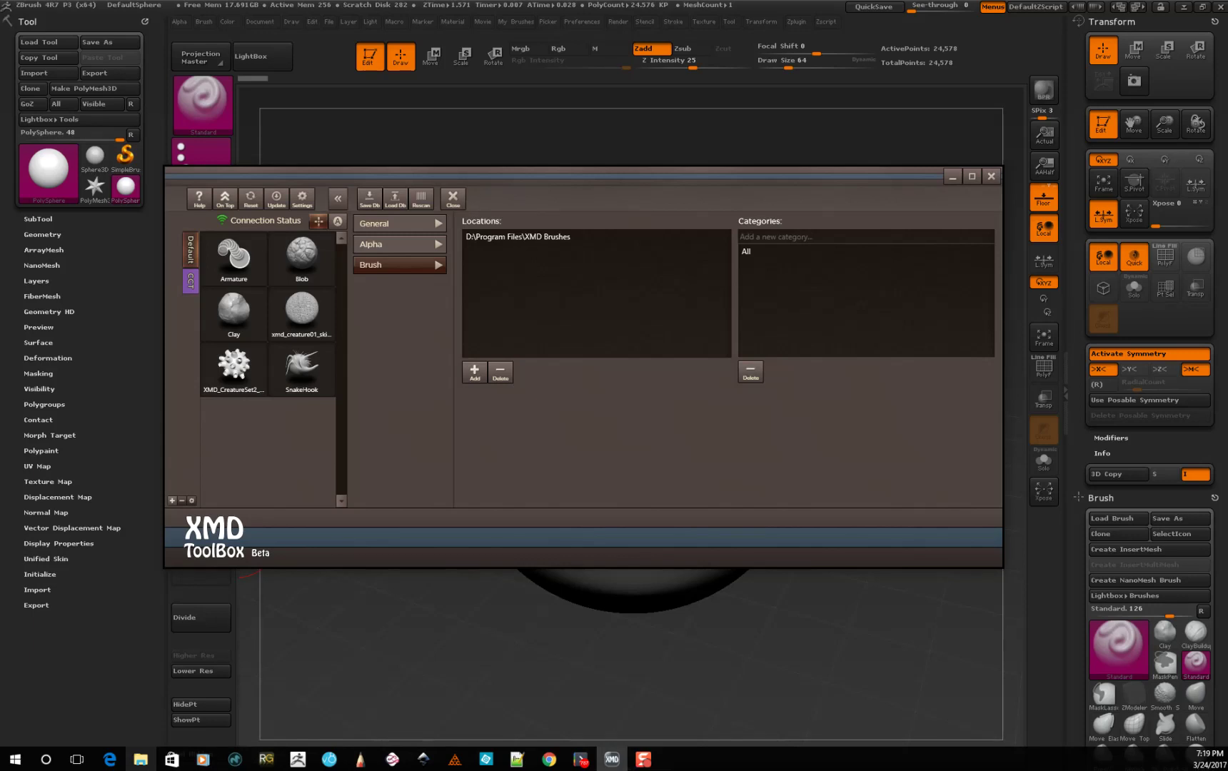
{"action": "left_click", "coordinate": [140, 759]}
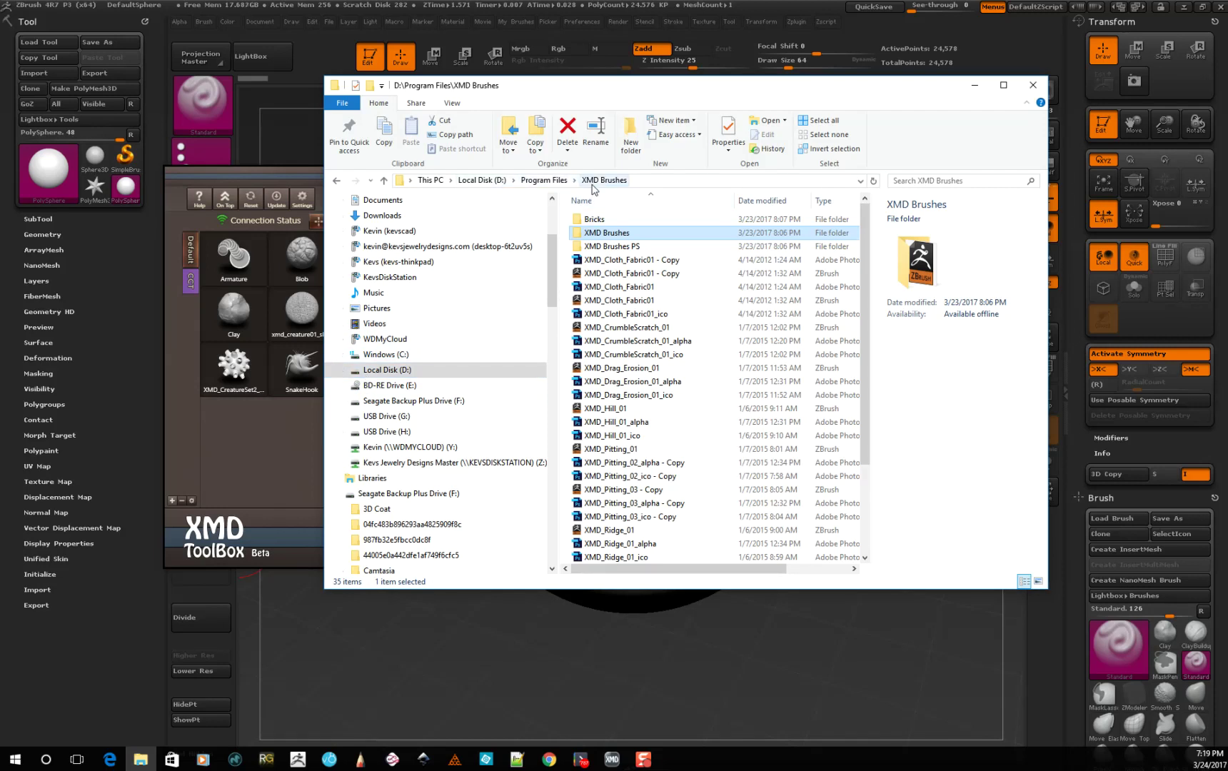
- Browse the brush and alpha files in the XMD Brushes folder, then close File Explorer
{"action": "scroll", "coordinate": [689, 382], "scroll_direction": "down", "scroll_amount": 3}
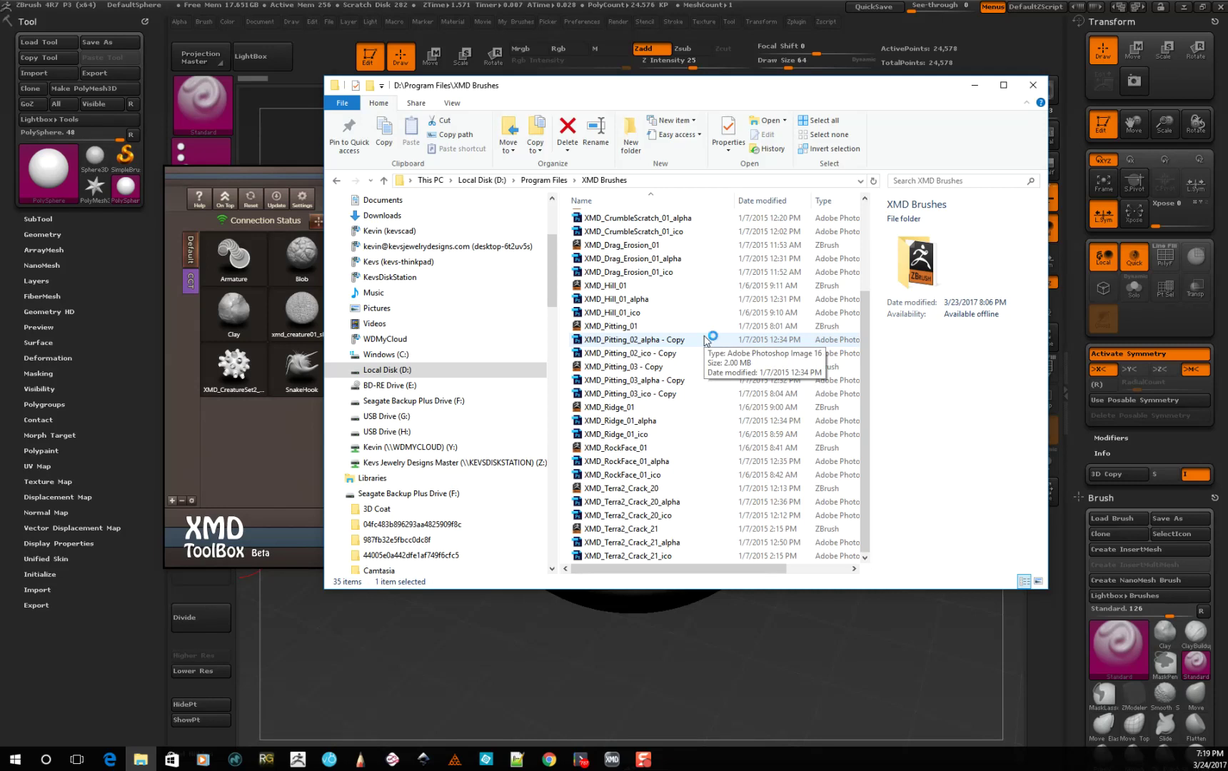
{"action": "scroll", "coordinate": [779, 257], "scroll_direction": "up", "scroll_amount": 3}
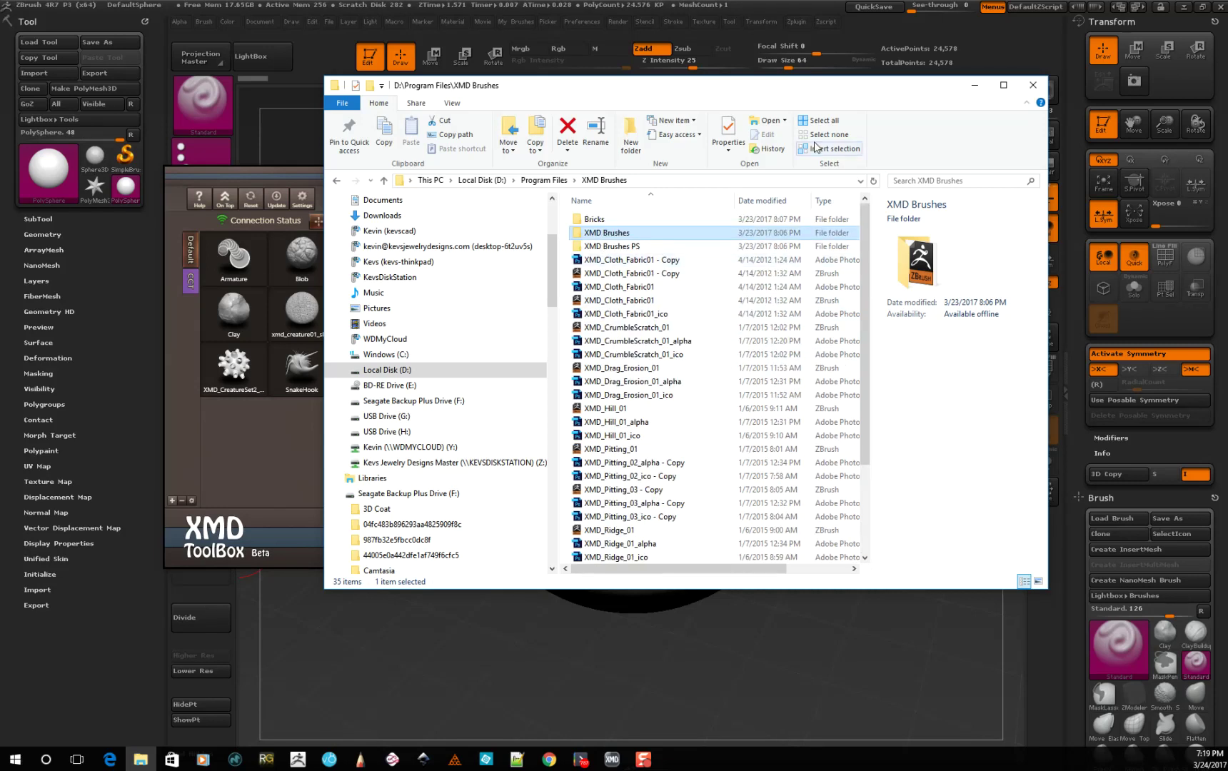
{"action": "left_click_drag", "start_coordinate": [724, 91], "coordinate": [642, 140]}
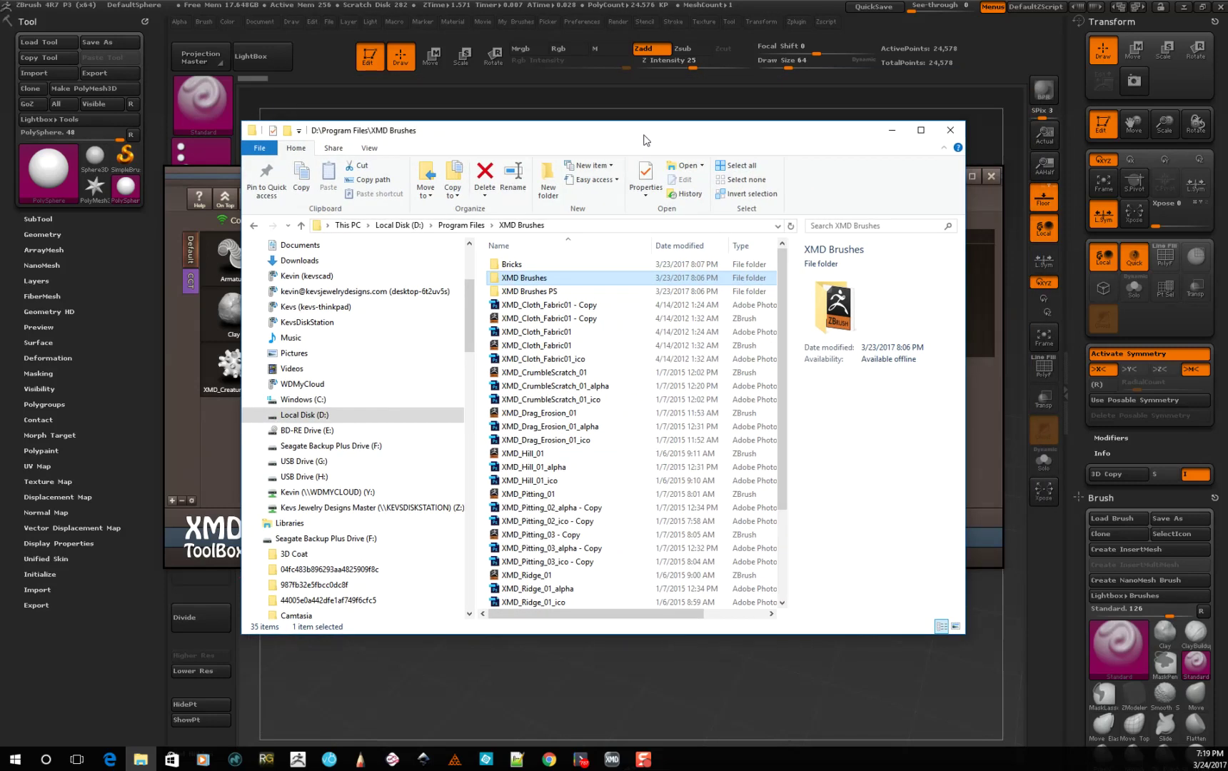
{"action": "left_click", "coordinate": [952, 134]}
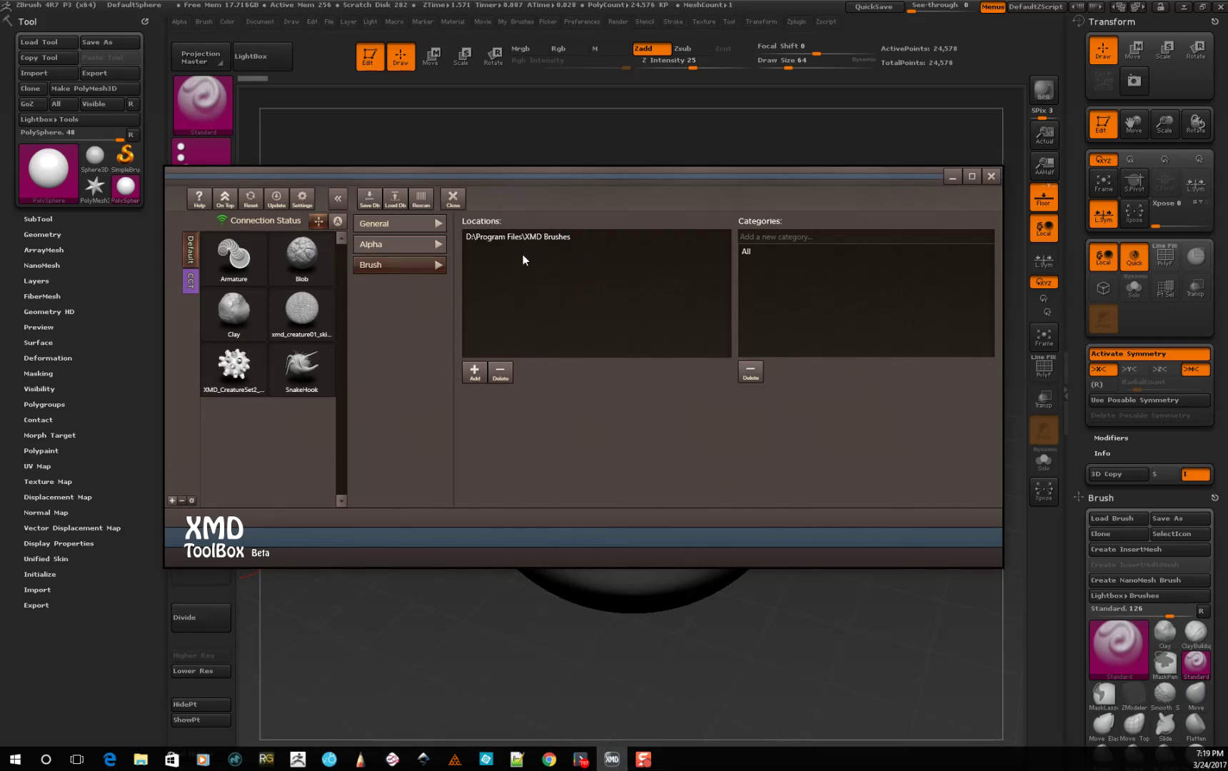
- Close the ToolBox settings page to return to the brush library grid
{"action": "left_click", "coordinate": [452, 201]}
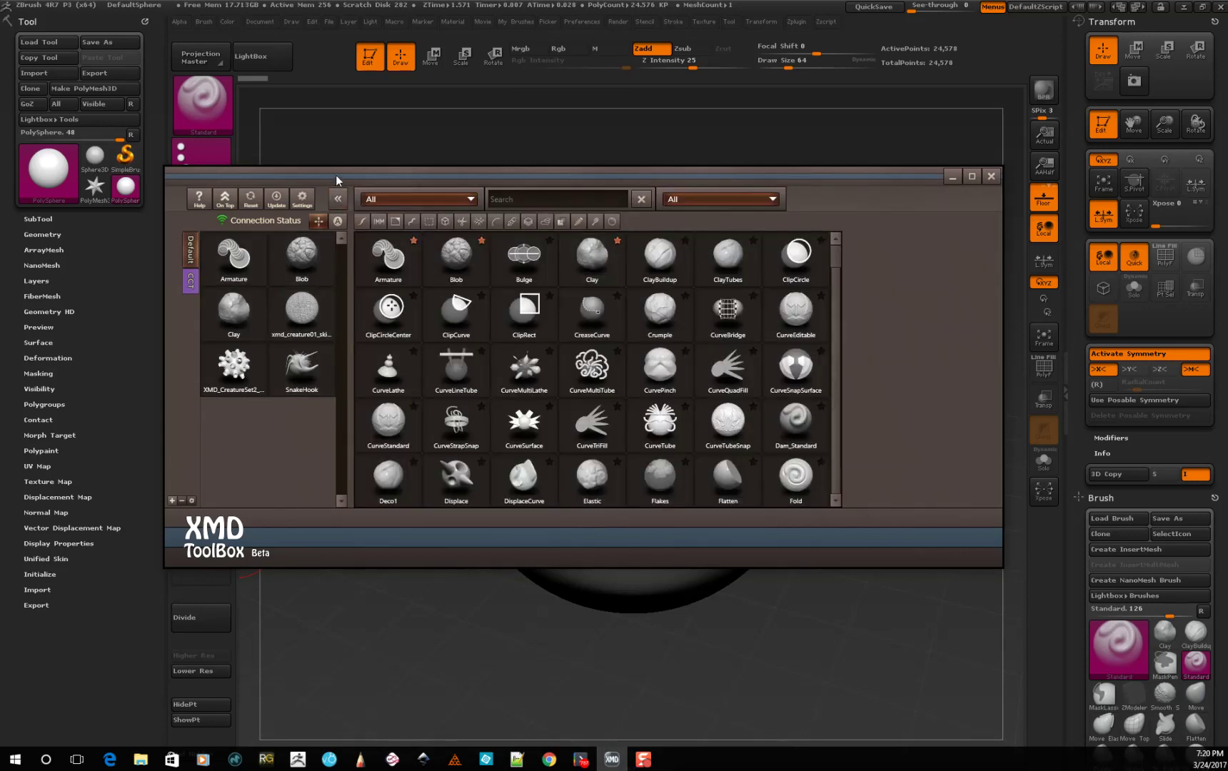
- Move the XMD ToolBox panel higher up and further left over the canvas
{"action": "left_click_drag", "start_coordinate": [336, 175], "coordinate": [304, 86]}
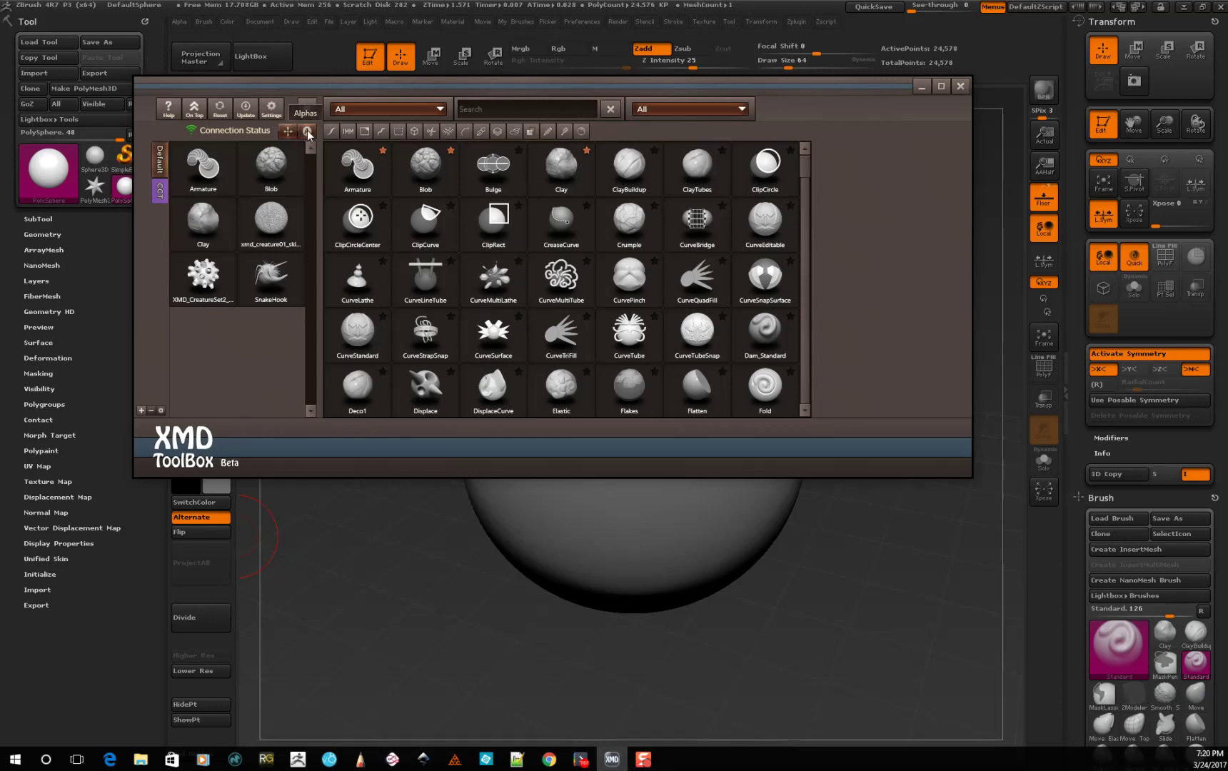
{"action": "left_click", "coordinate": [308, 133]}
{"action": "scroll", "coordinate": [809, 257], "scroll_direction": "down", "scroll_amount": 2}
{"action": "left_click_drag", "start_coordinate": [814, 283], "coordinate": [805, 343]}
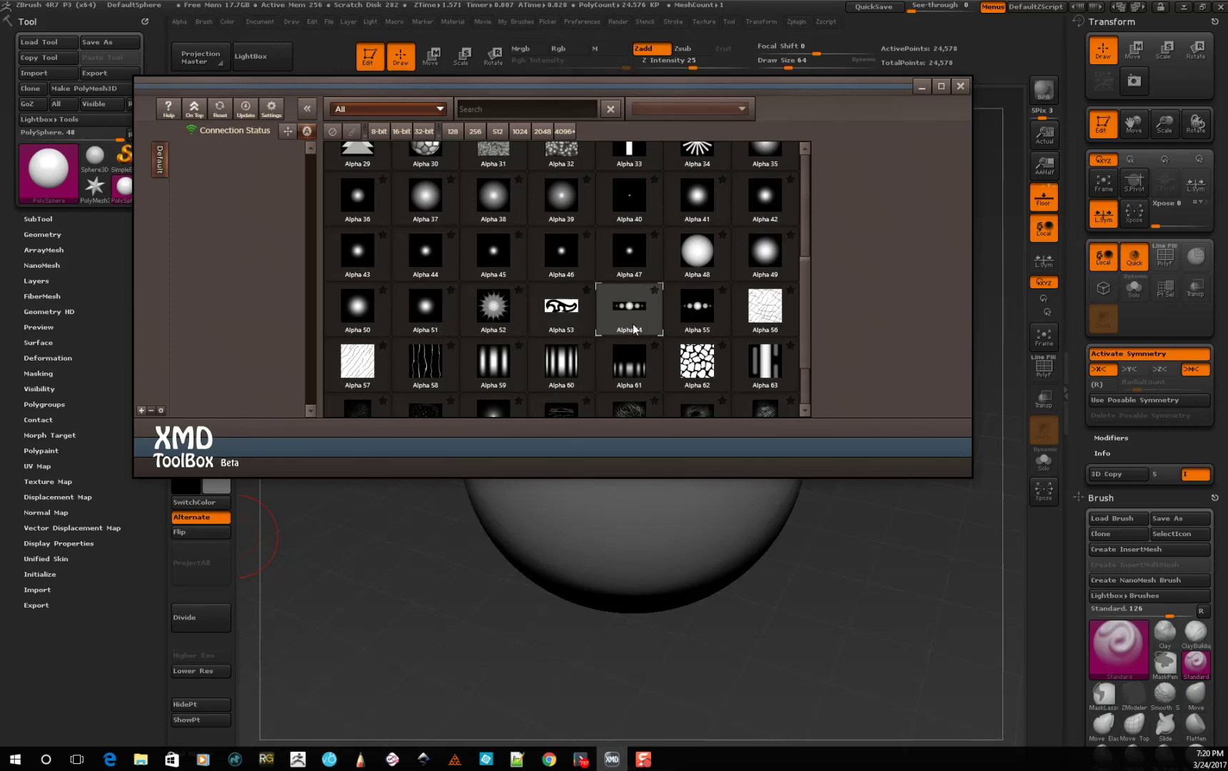
{"action": "mouse_move", "coordinate": [633, 328]}
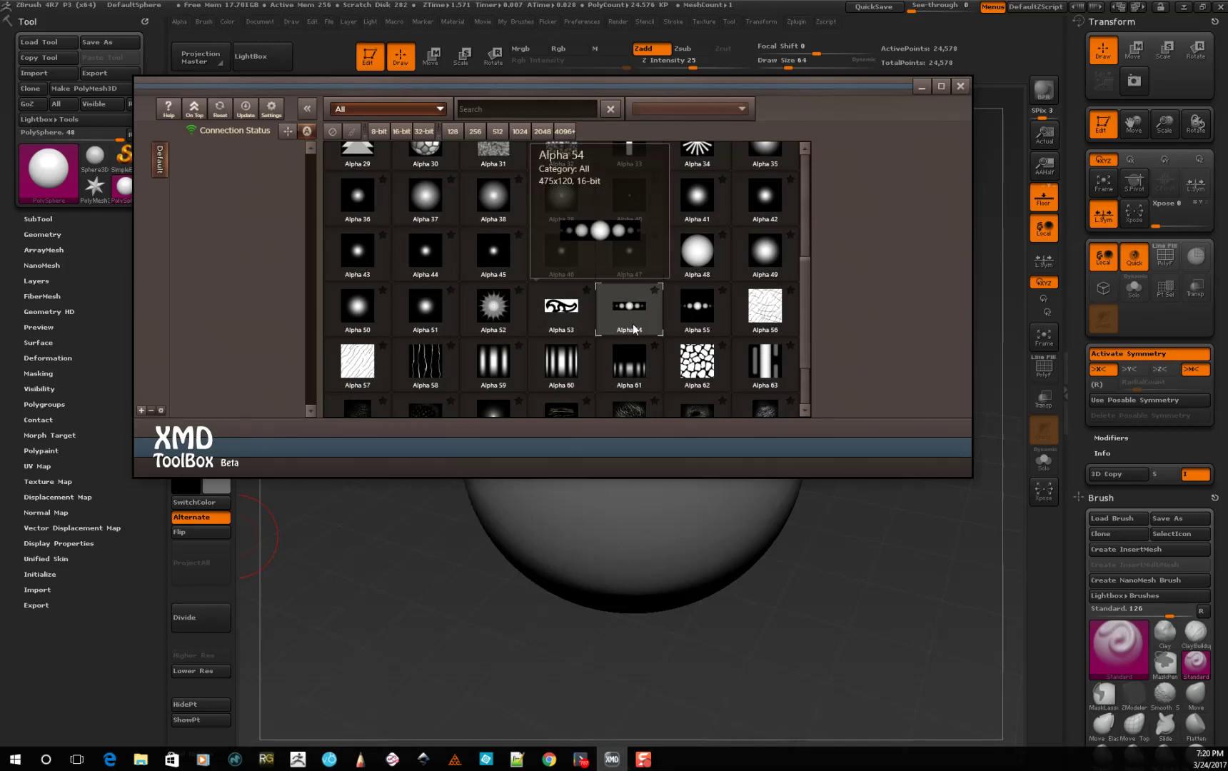
{"action": "mouse_move", "coordinate": [556, 342]}
{"action": "mouse_move", "coordinate": [778, 418]}
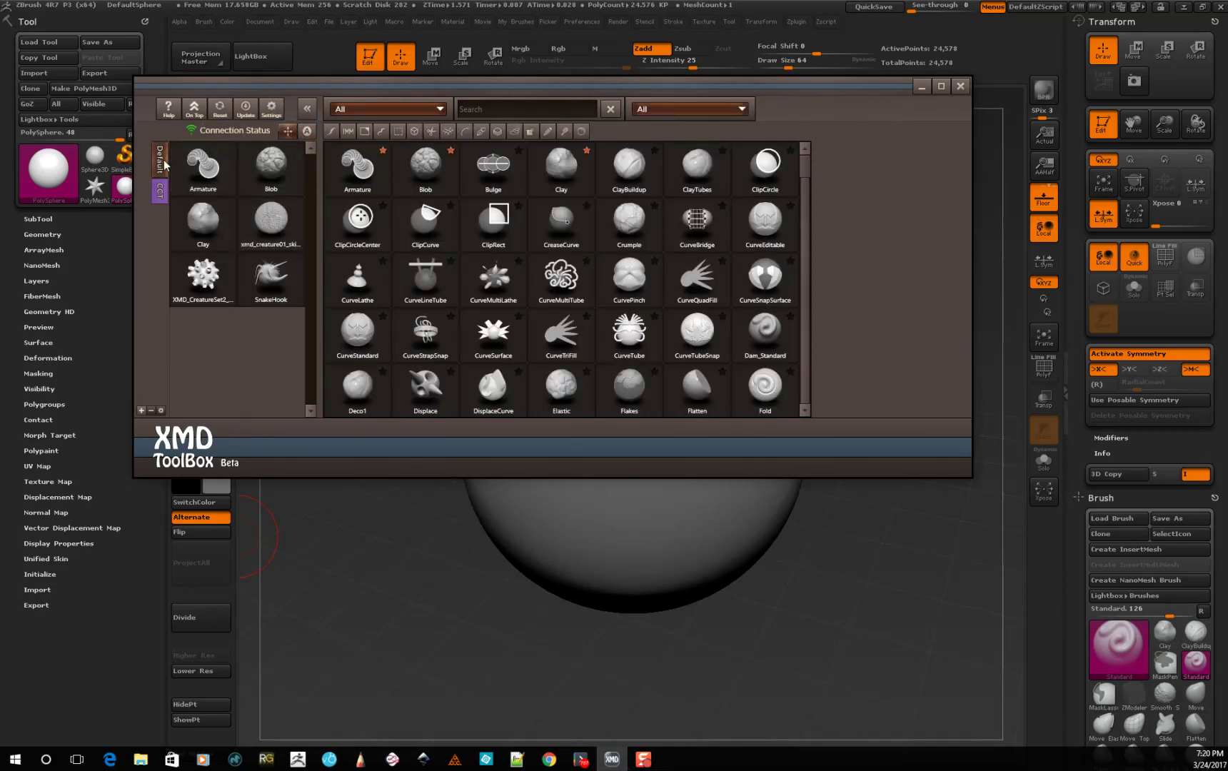
- Add InsertSphere to the favourites, then switch to the CCT favorites set
{"action": "mouse_move", "coordinate": [361, 178]}
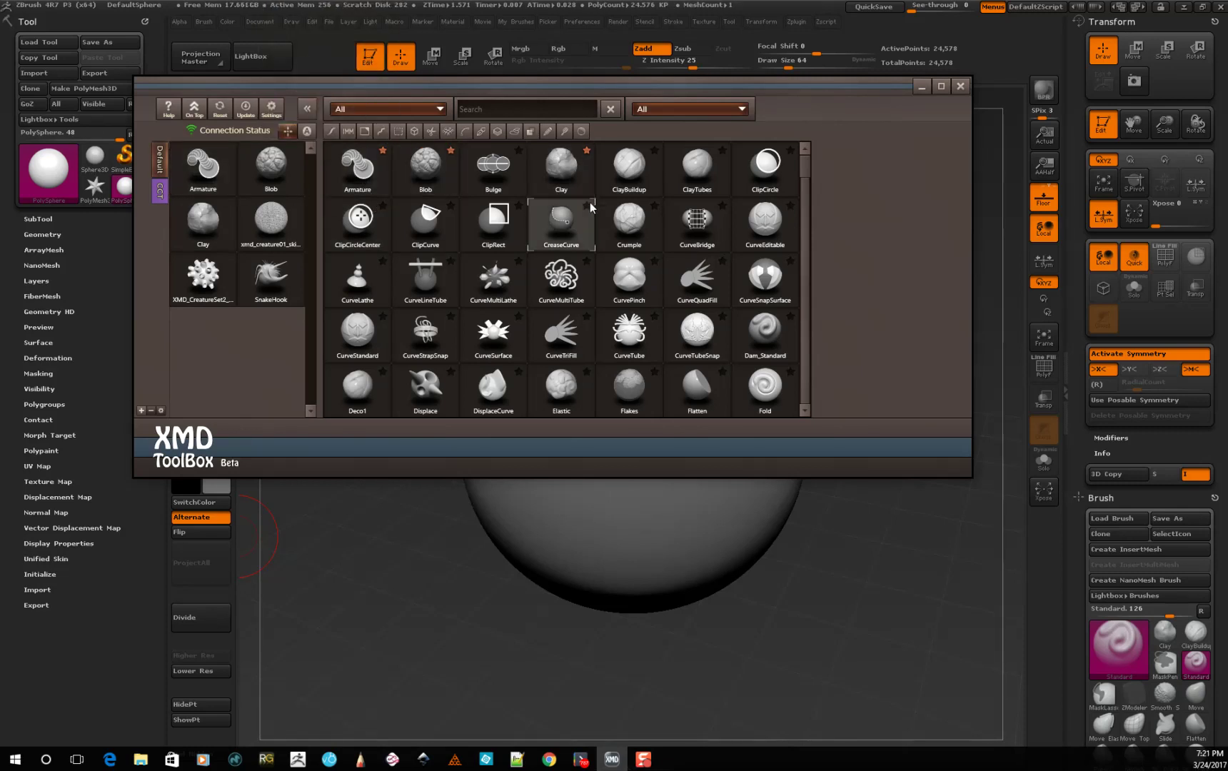
{"action": "scroll", "coordinate": [591, 208], "scroll_direction": "down", "scroll_amount": 10}
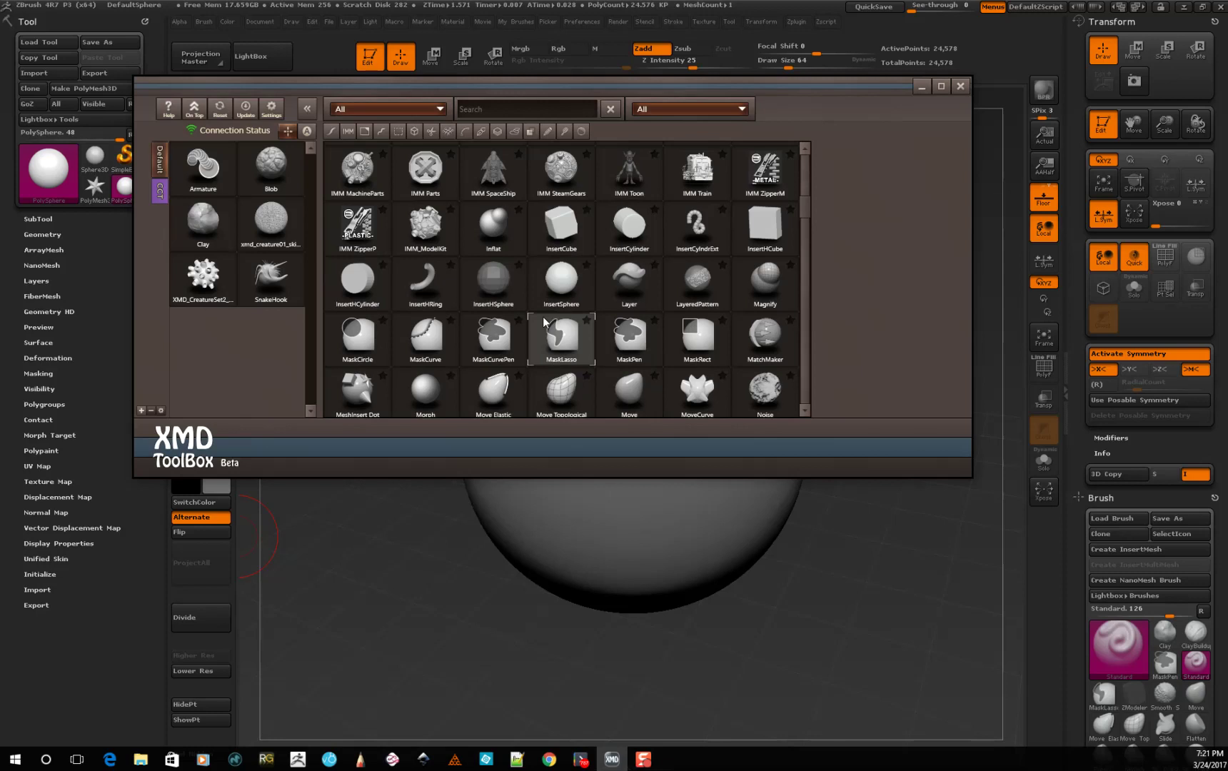
{"action": "left_click", "coordinate": [586, 266]}
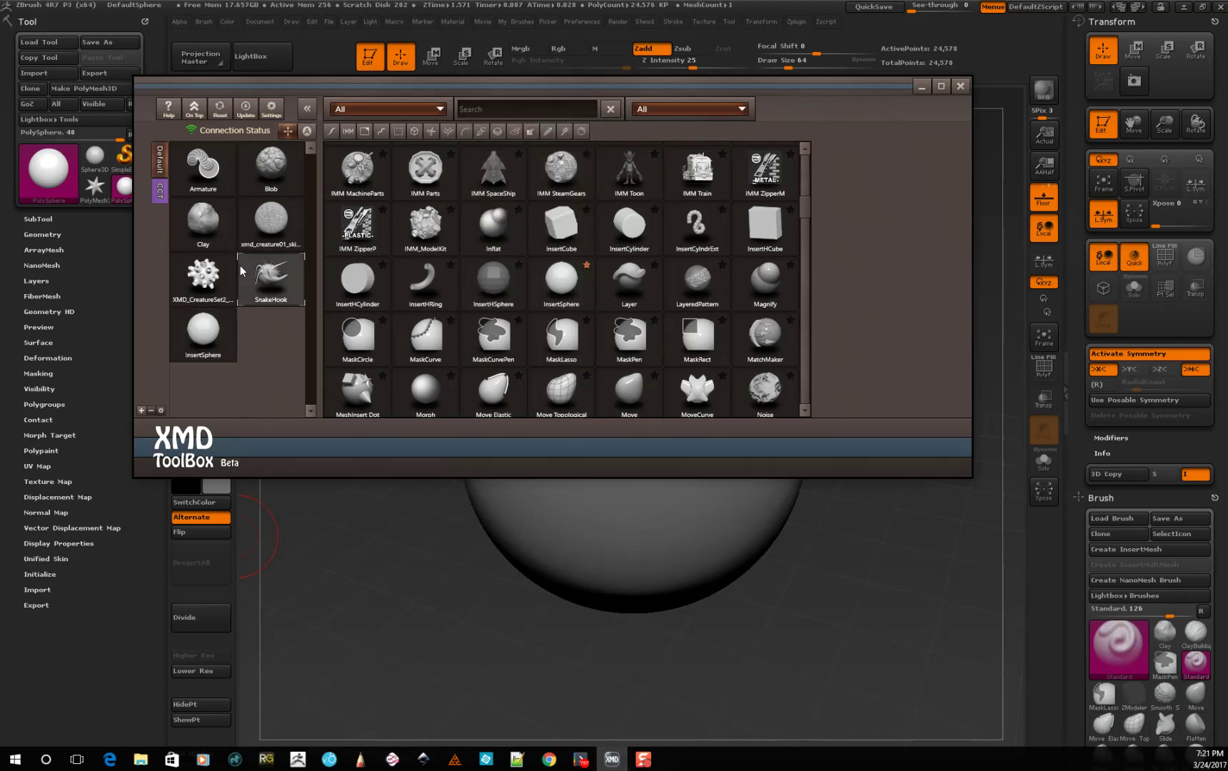
{"action": "left_click", "coordinate": [157, 202]}
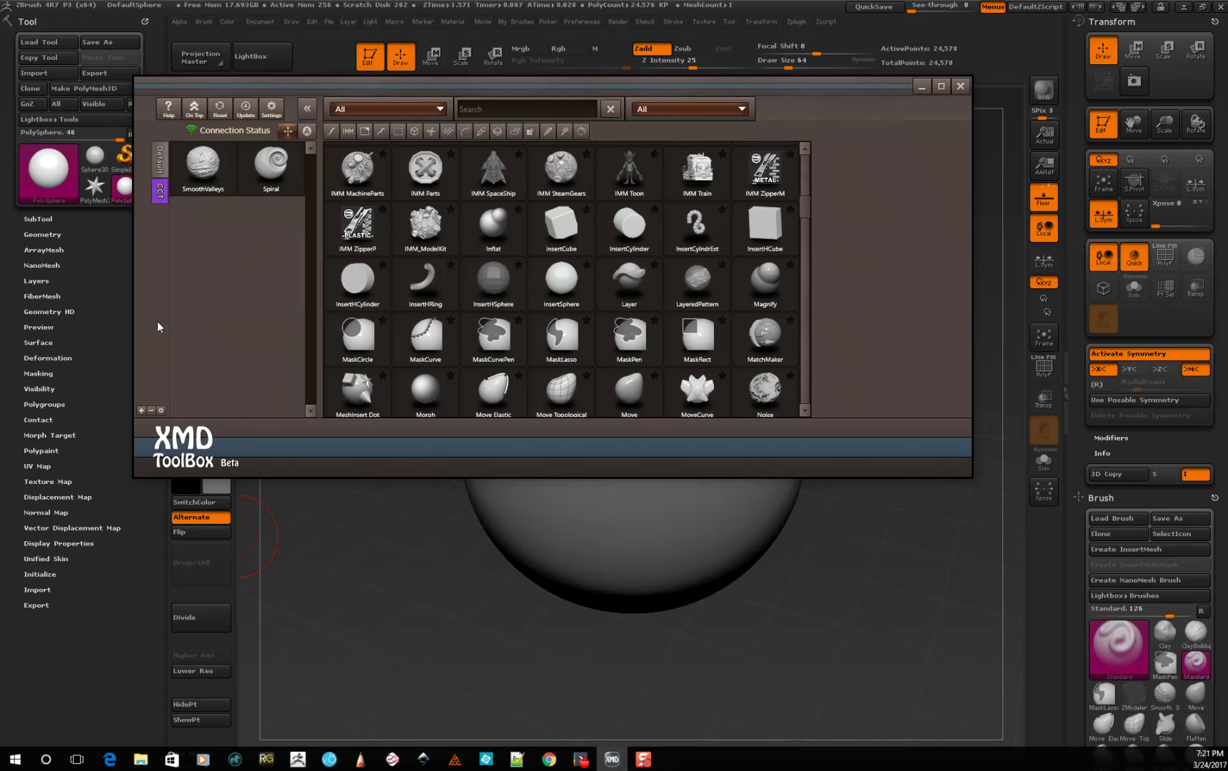
- Create a new favorites set named Junk with the colour blue, and open it
{"action": "left_click", "coordinate": [142, 410]}
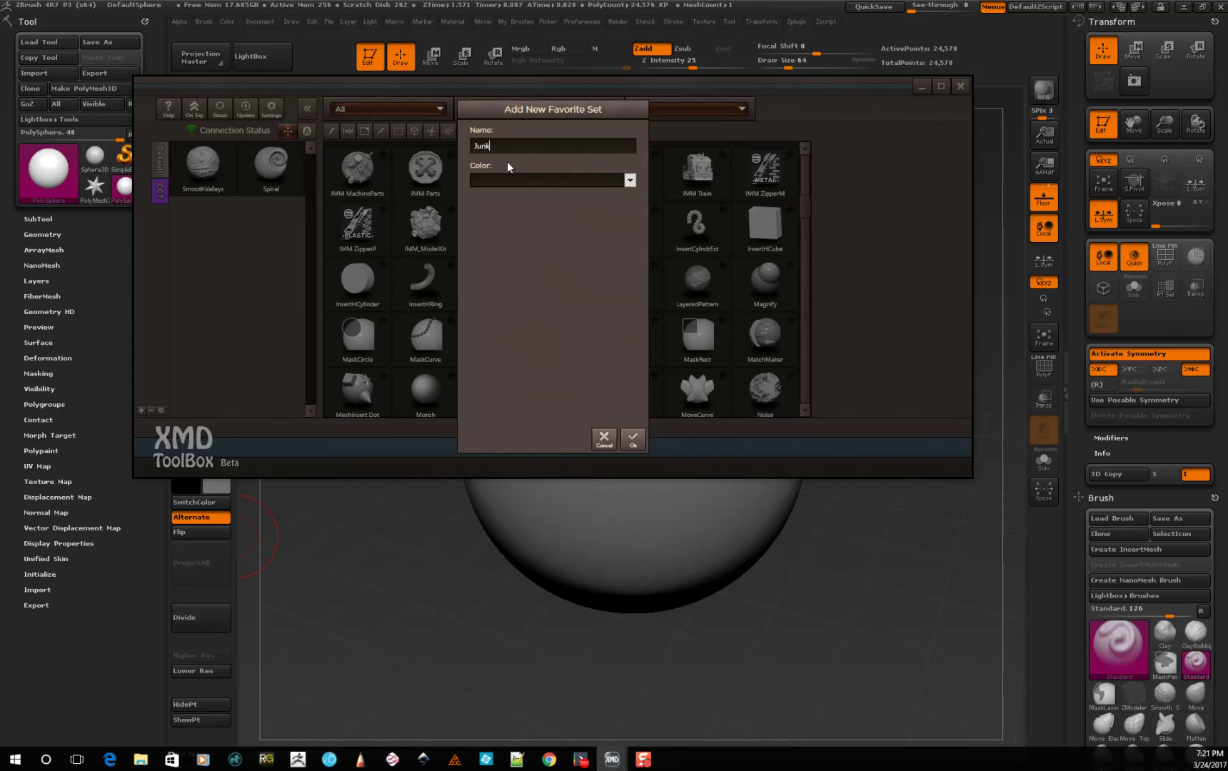
{"action": "left_click", "coordinate": [630, 182]}
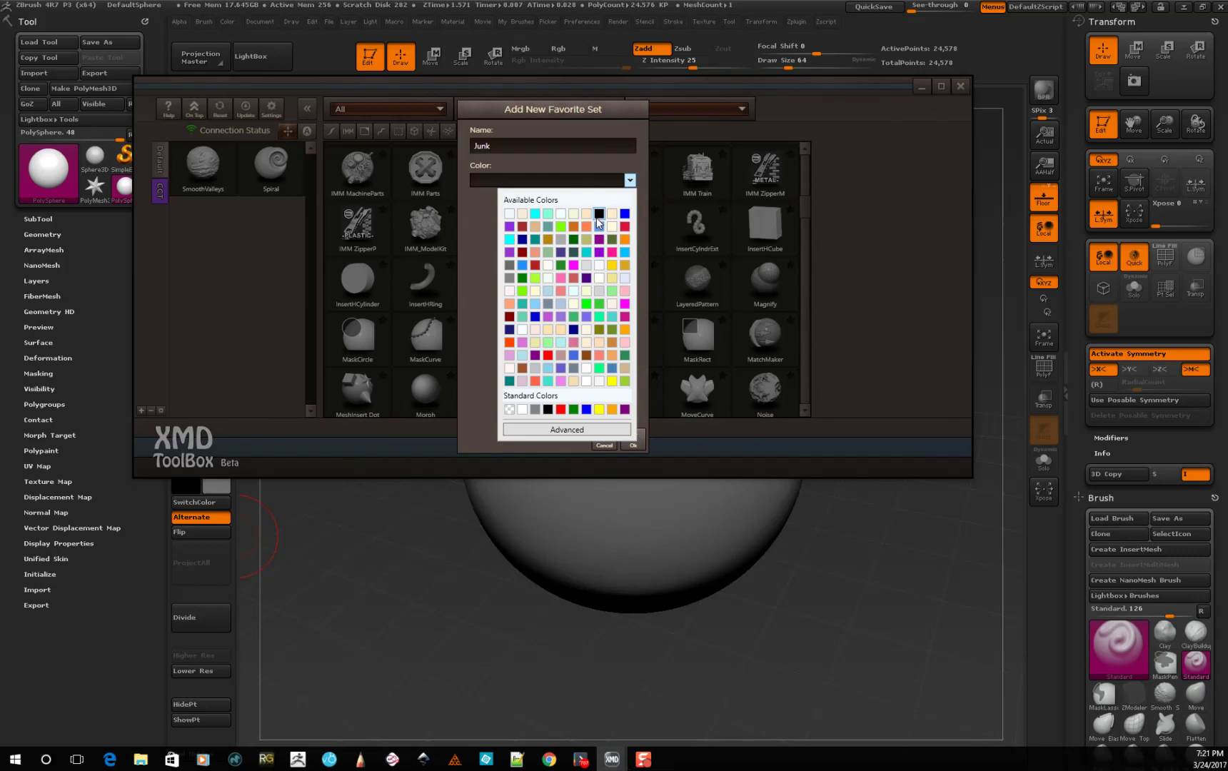
{"action": "left_click", "coordinate": [625, 213]}
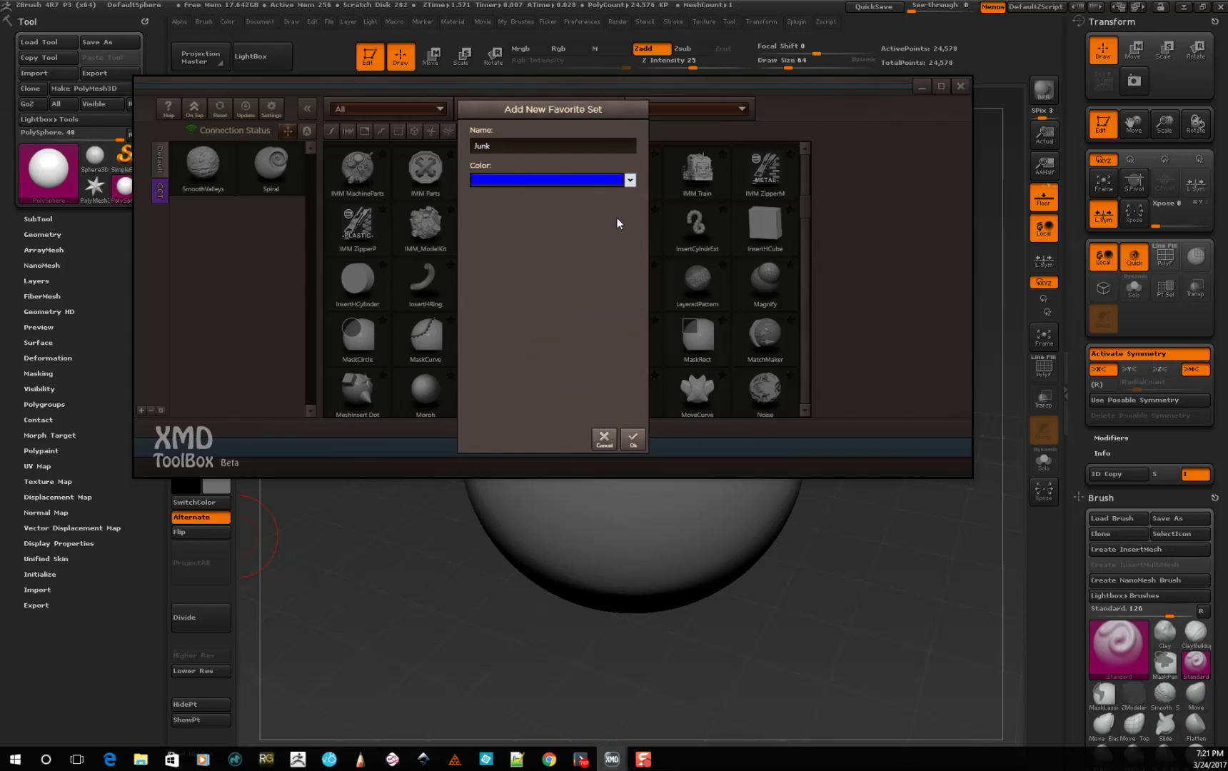
{"action": "left_click", "coordinate": [632, 439]}
{"action": "left_click", "coordinate": [162, 220]}
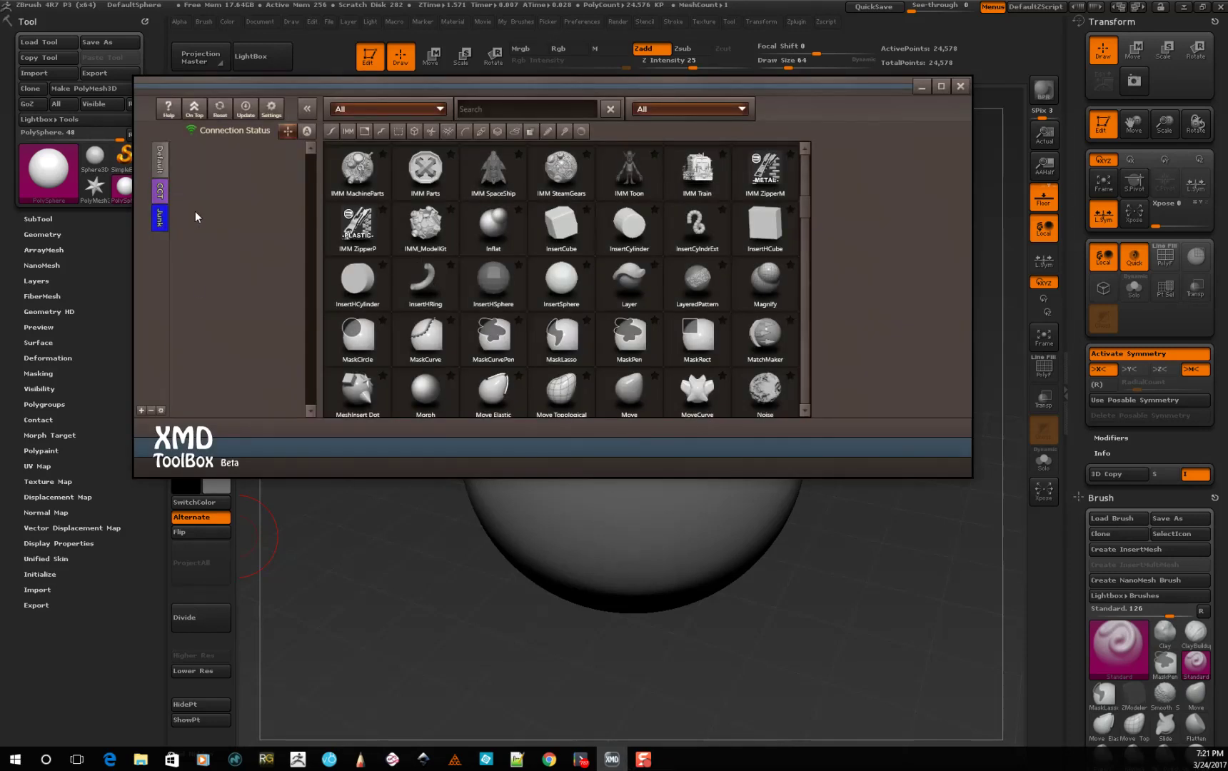
- Star MalletFast, MorphLine and Spherical to add them to the Junk favorites
{"action": "scroll", "coordinate": [639, 300], "scroll_direction": "down", "scroll_amount": 8}
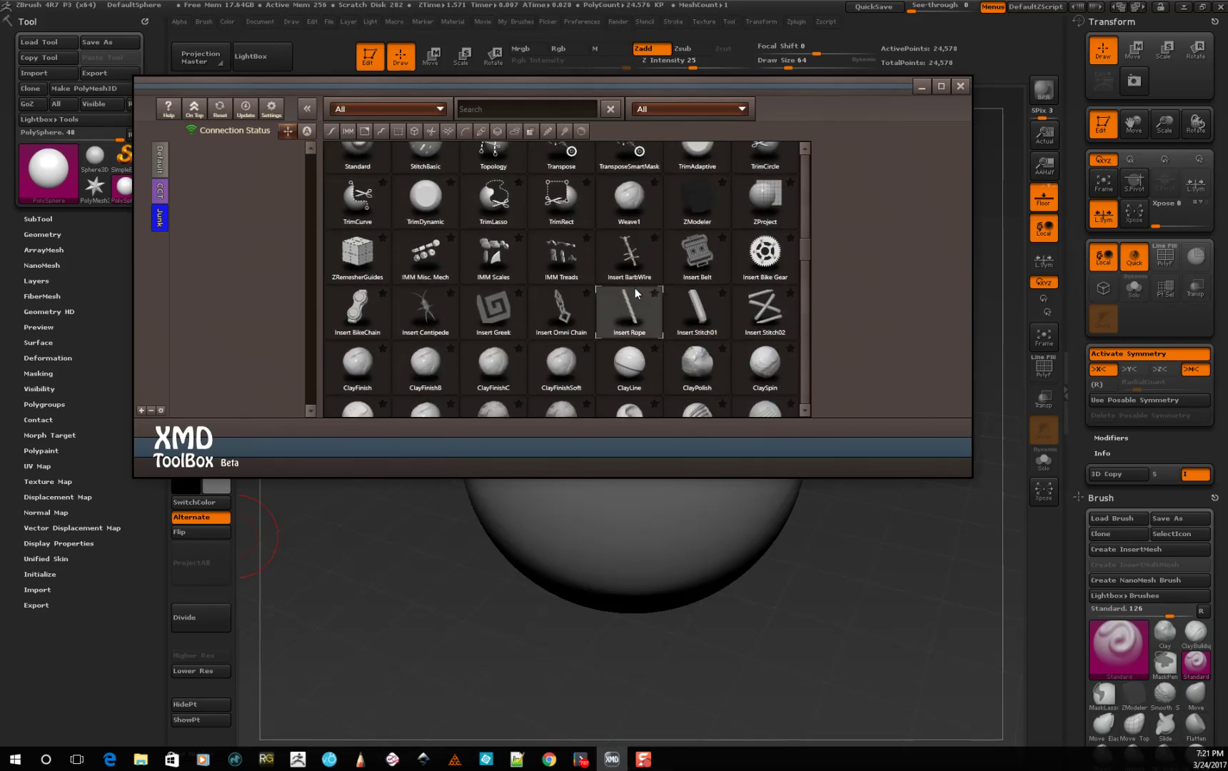
{"action": "scroll", "coordinate": [635, 288], "scroll_direction": "down", "scroll_amount": 6}
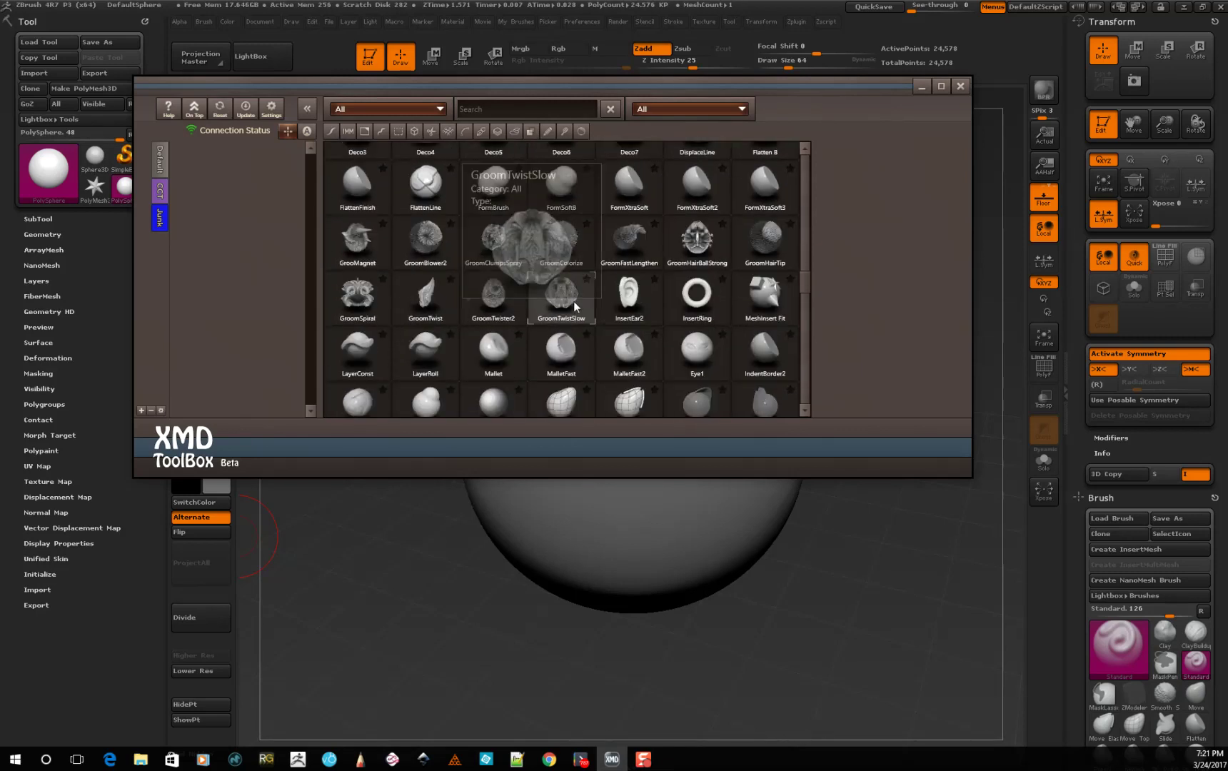
{"action": "scroll", "coordinate": [576, 307], "scroll_direction": "down", "scroll_amount": 1}
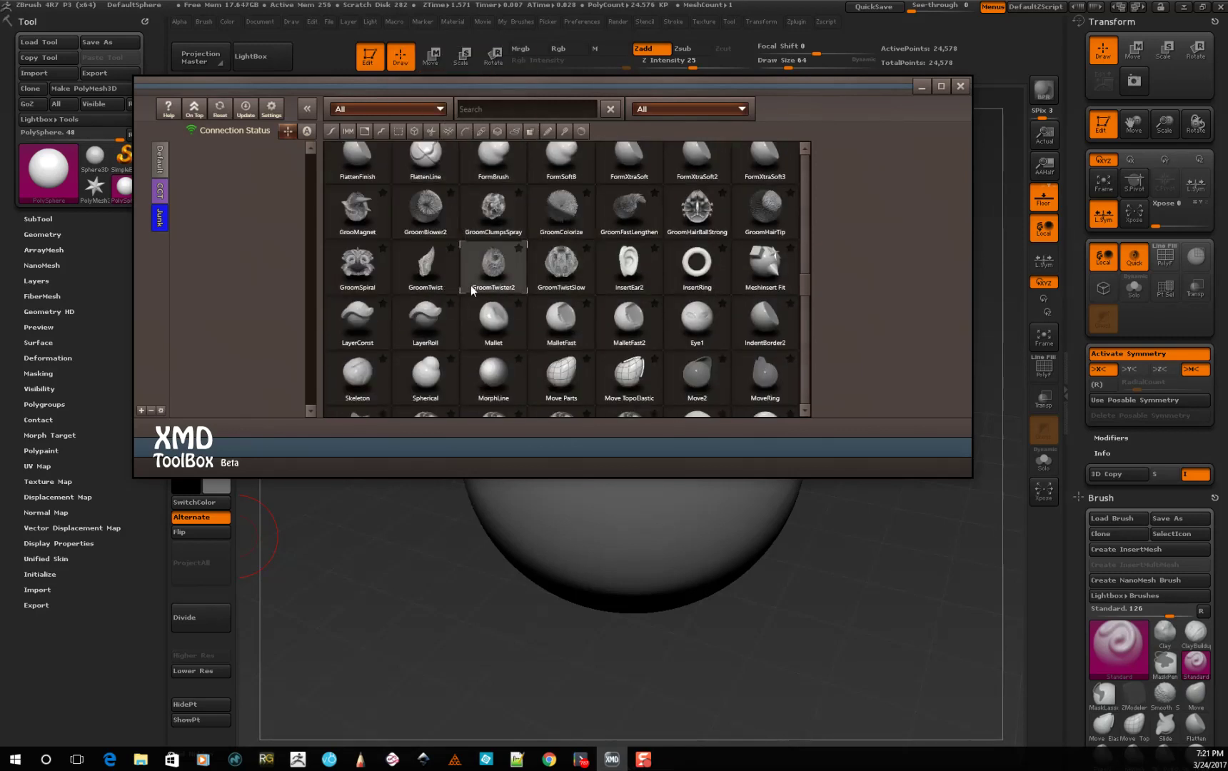
{"action": "scroll", "coordinate": [437, 350], "scroll_direction": "down", "scroll_amount": 1}
{"action": "left_click", "coordinate": [541, 271]}
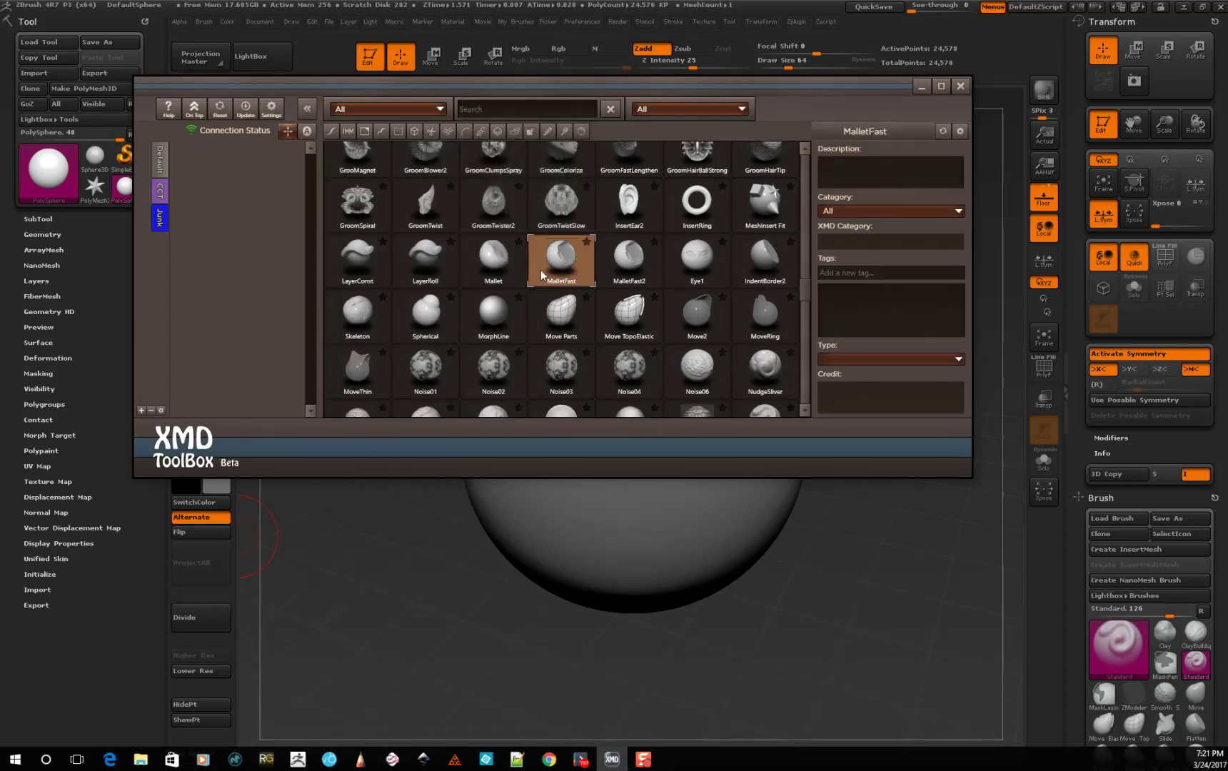
{"action": "left_click", "coordinate": [586, 242]}
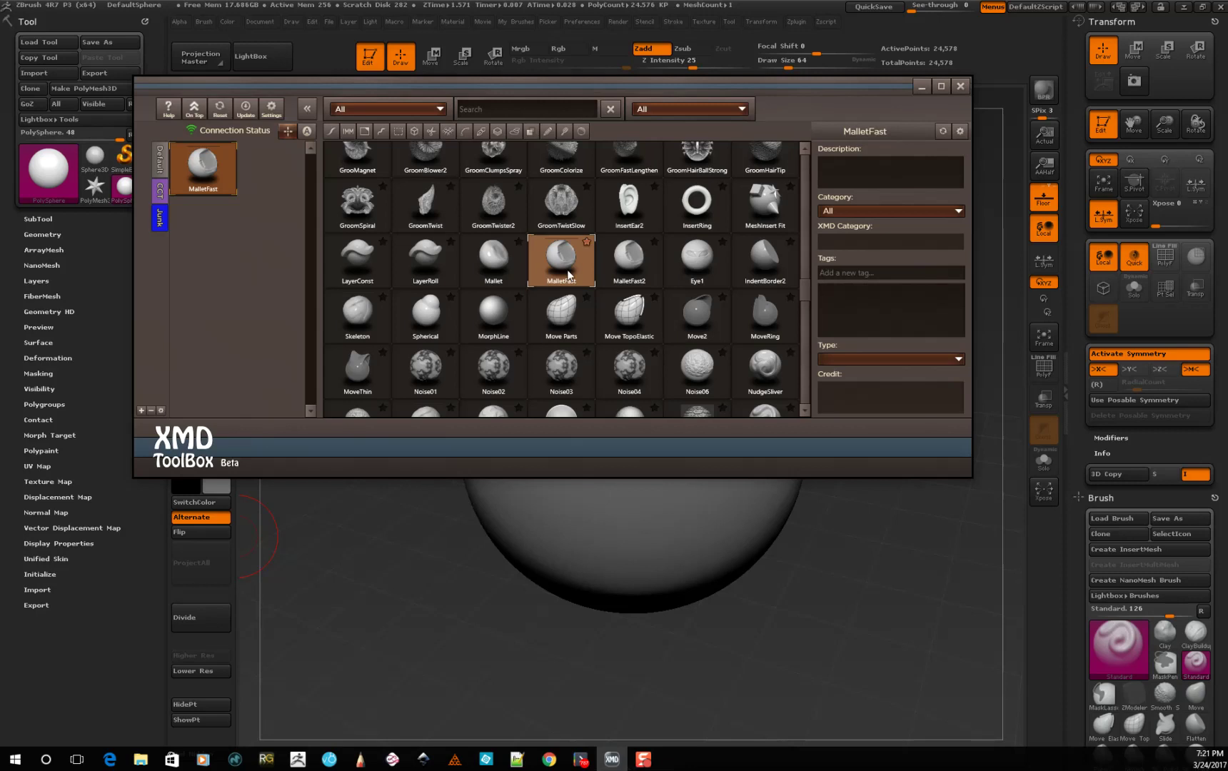
{"action": "left_click", "coordinate": [519, 297]}
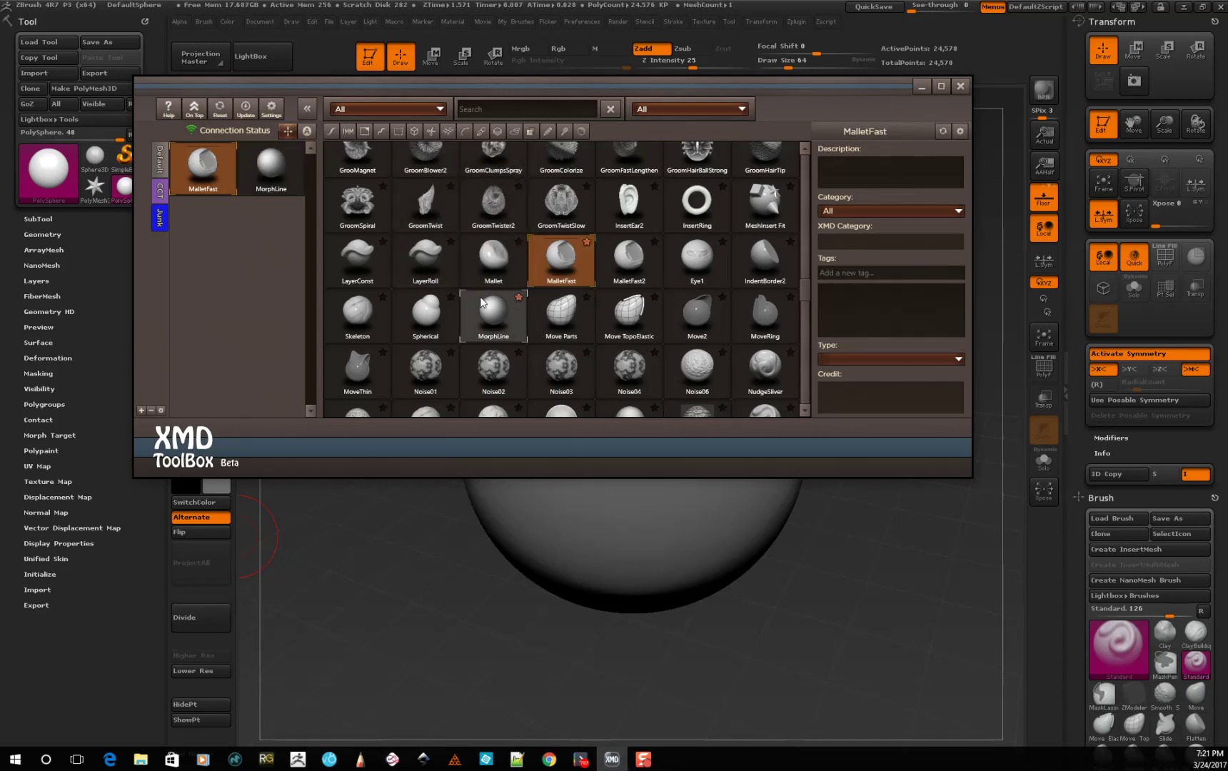
{"action": "left_click", "coordinate": [449, 297]}
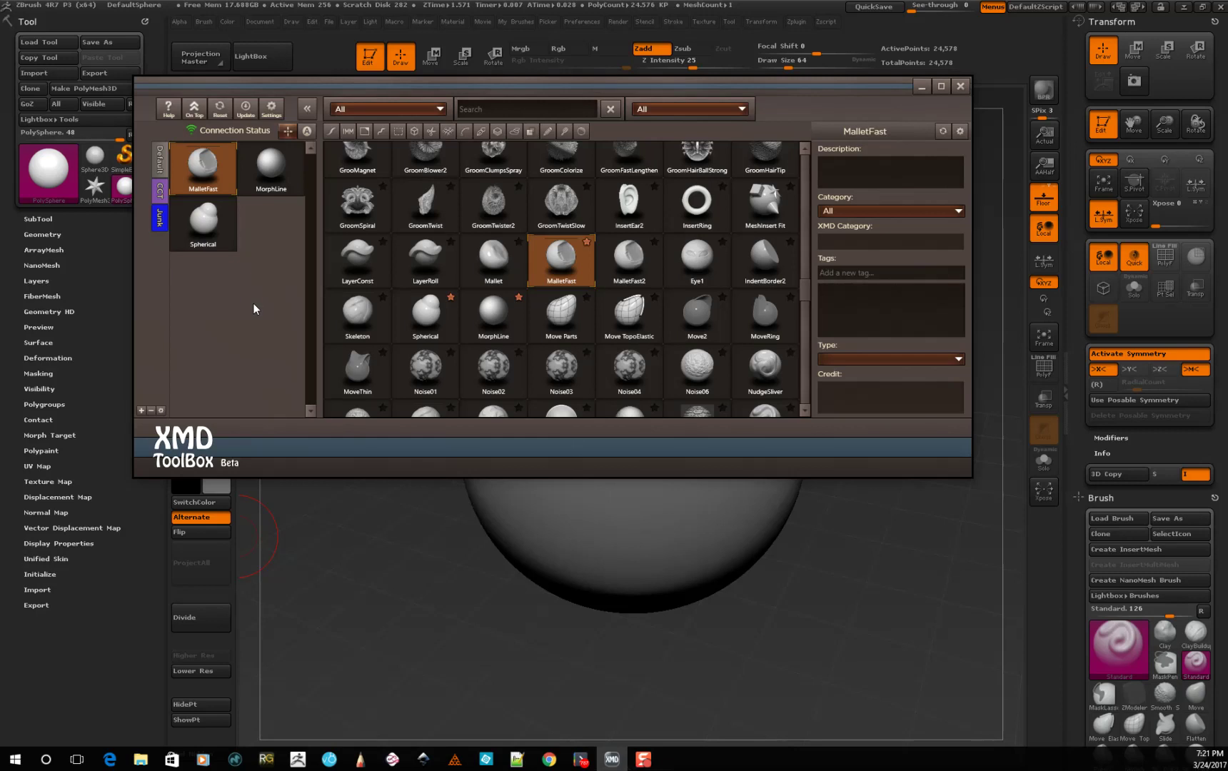
- Switch back to the Default favorites set with Armature, Blob and Clay
{"action": "scroll", "coordinate": [514, 308], "scroll_direction": "down", "scroll_amount": 6}
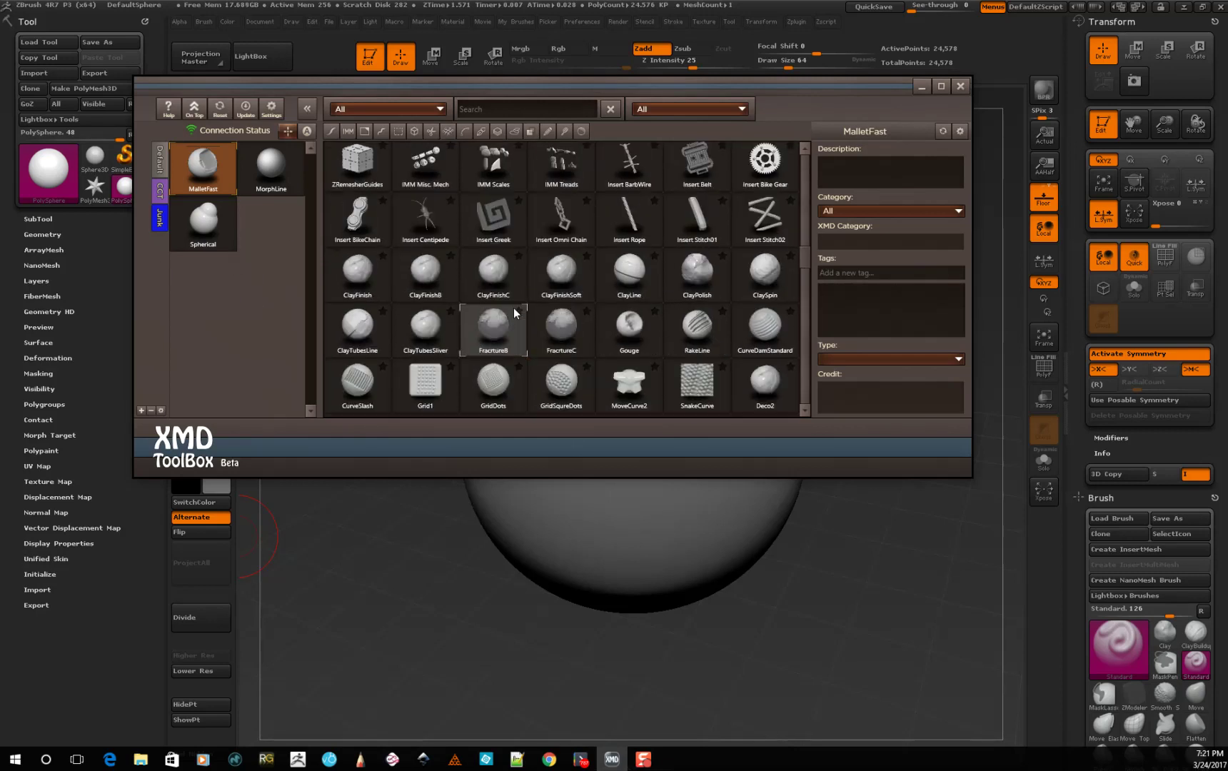
{"action": "scroll", "coordinate": [478, 297], "scroll_direction": "up", "scroll_amount": 5}
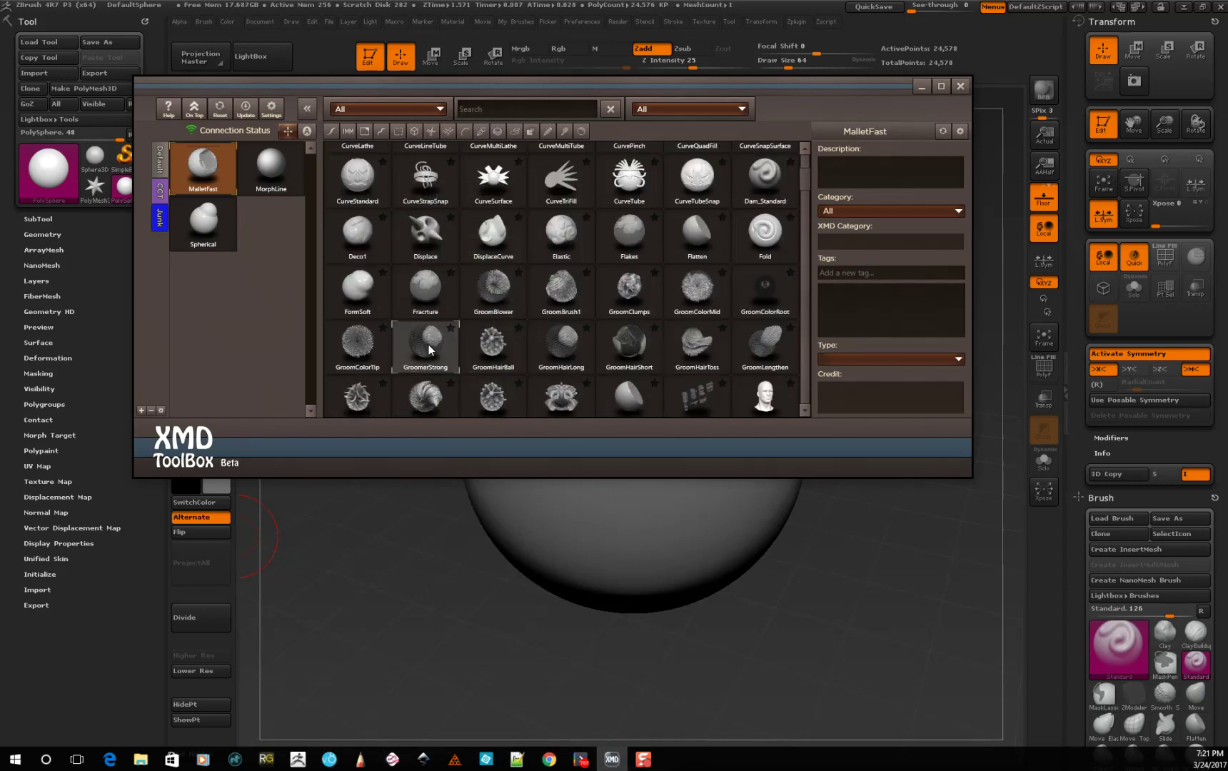
{"action": "left_click", "coordinate": [159, 200]}
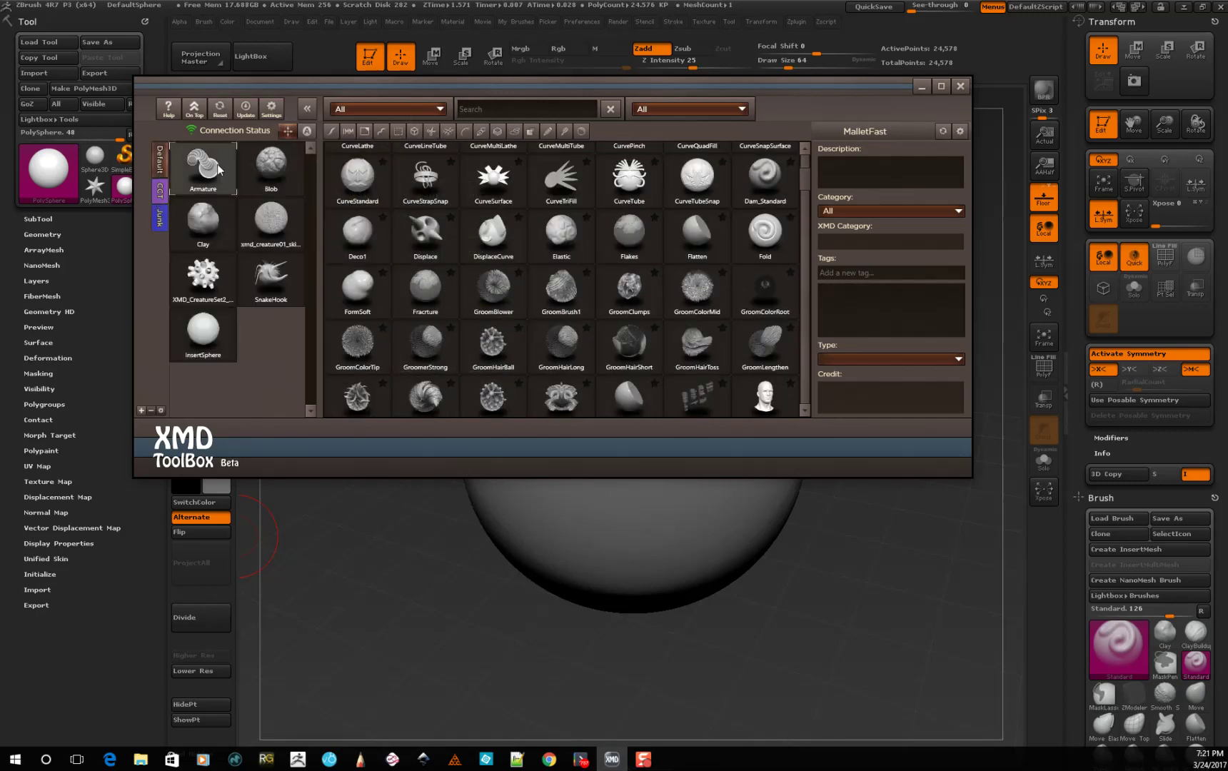
- Collapse the XMD ToolBox to its Default favourites column and move it to the canvas's lower left
{"action": "left_click", "coordinate": [311, 111]}
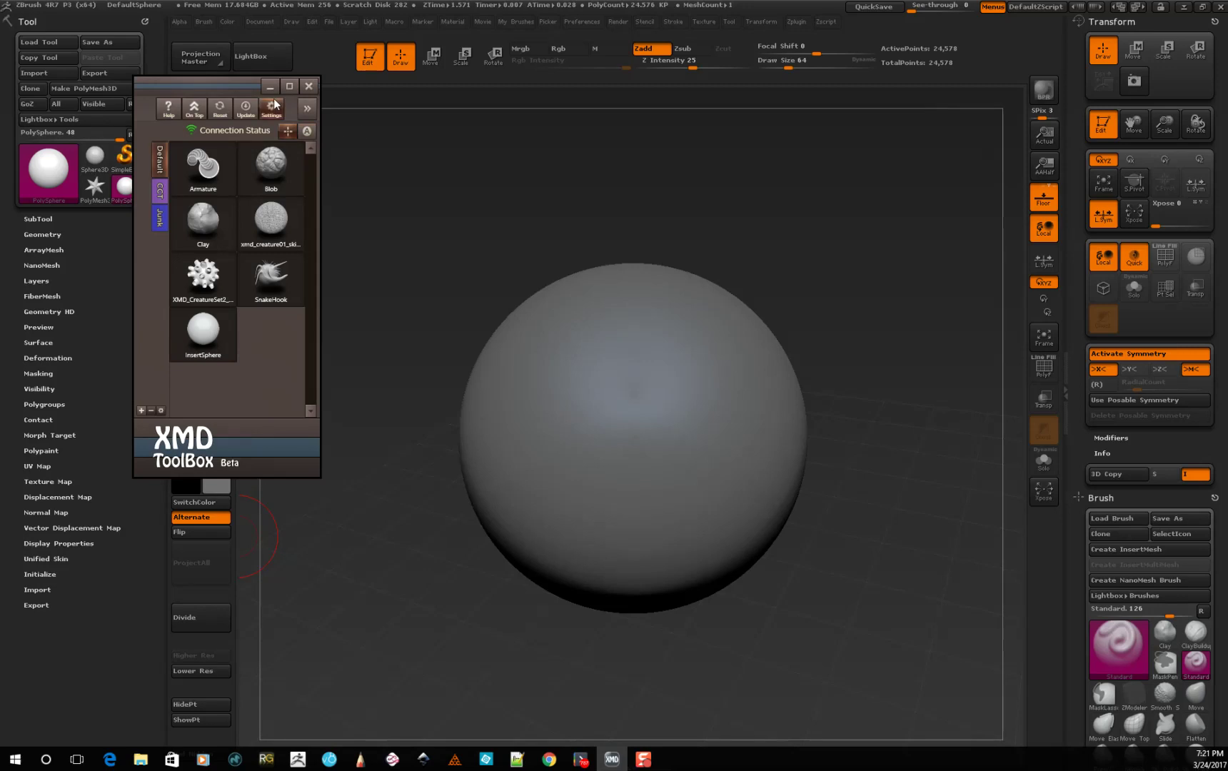
{"action": "left_click_drag", "start_coordinate": [249, 87], "coordinate": [115, 334]}
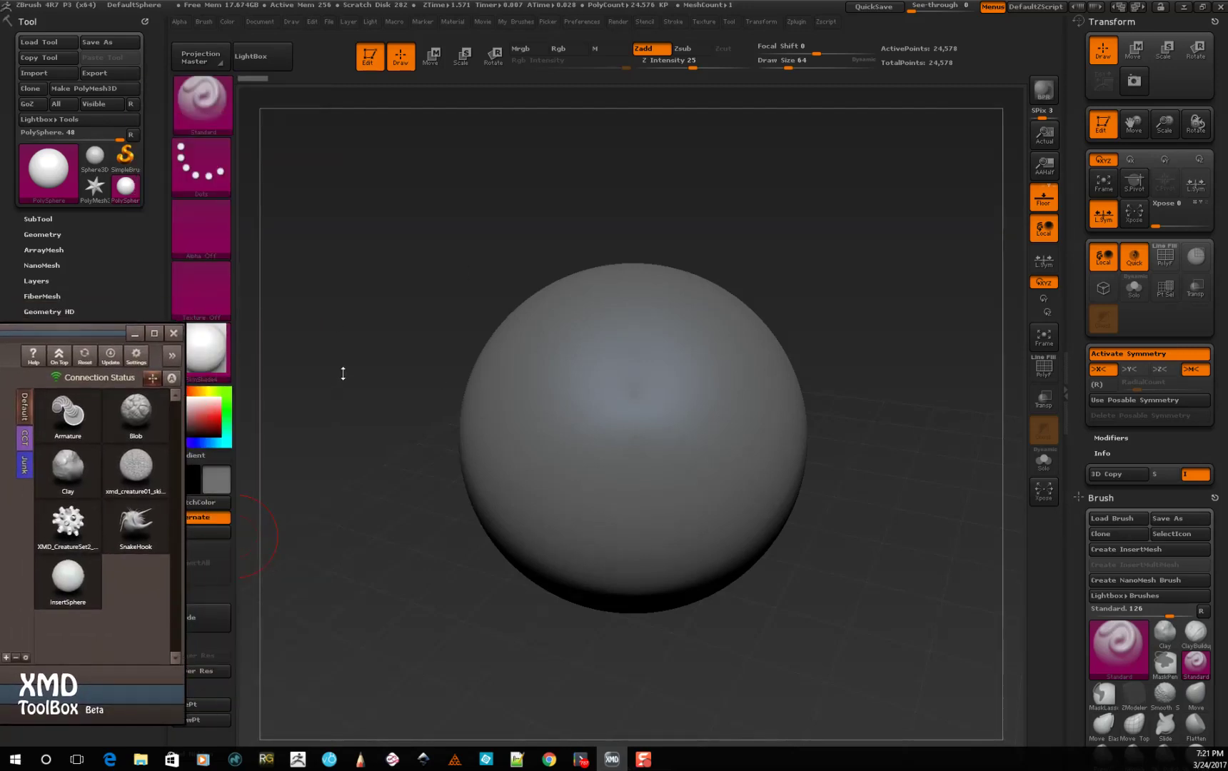
- Add Blob brush bulges to the sphere's upper left, subdividing it to 1.572 million points along the way
{"action": "left_click", "coordinate": [125, 421]}
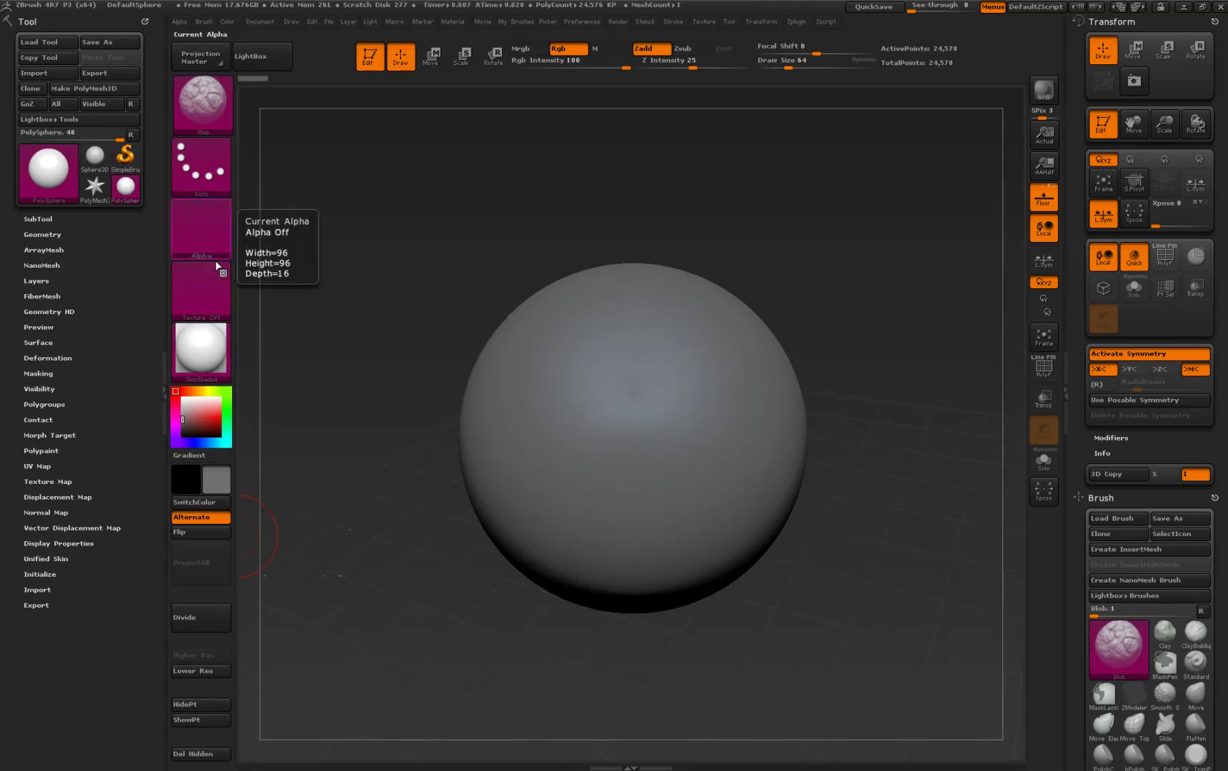
{"action": "mouse_move", "coordinate": [537, 382]}
{"action": "left_mouse_down"}
{"action": "mouse_move", "coordinate": [477, 425]}
{"action": "mouse_move", "coordinate": [656, 281]}
{"action": "mouse_move", "coordinate": [570, 352]}
{"action": "mouse_move", "coordinate": [509, 434]}
{"action": "mouse_move", "coordinate": [556, 370]}
{"action": "mouse_move", "coordinate": [547, 374]}
{"action": "mouse_move", "coordinate": [607, 382]}
{"action": "left_mouse_up"}
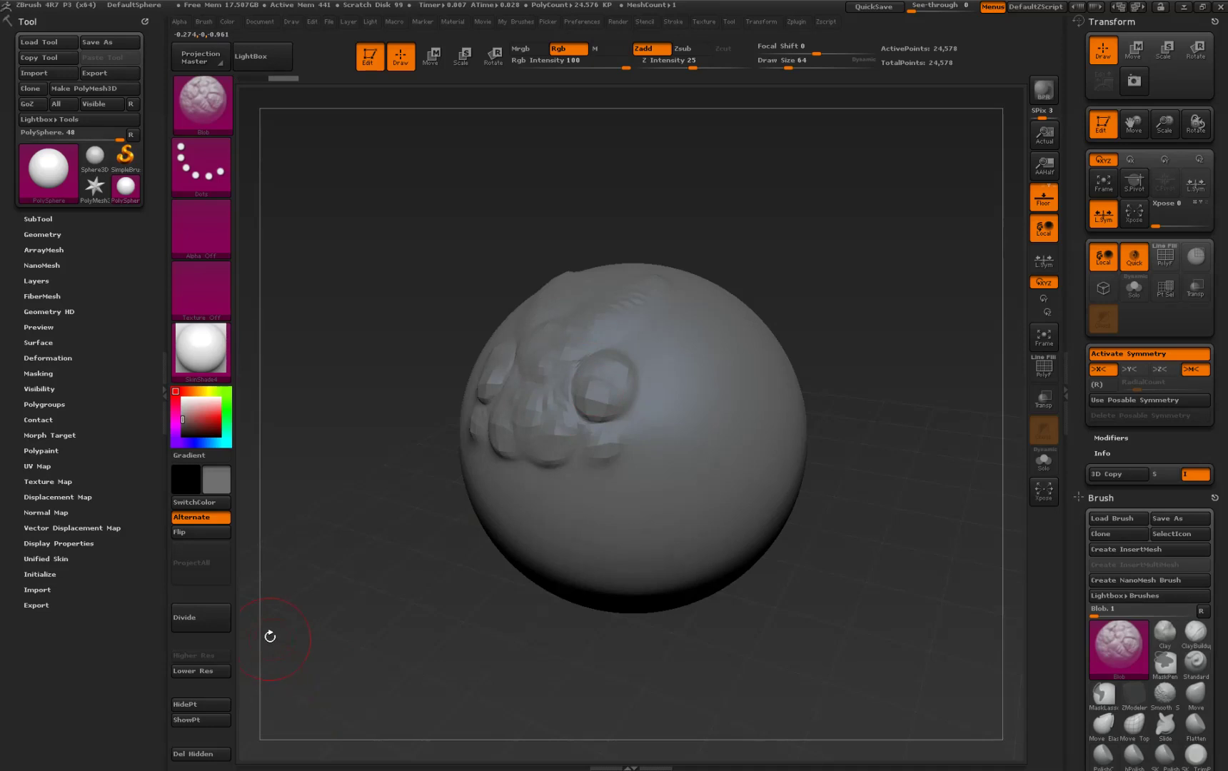
{"action": "left_click", "coordinate": [200, 615]}
{"action": "mouse_move", "coordinate": [711, 391]}
{"action": "left_mouse_down"}
{"action": "mouse_move", "coordinate": [705, 427]}
{"action": "mouse_move", "coordinate": [683, 363]}
{"action": "mouse_move", "coordinate": [672, 417]}
{"action": "left_mouse_up"}
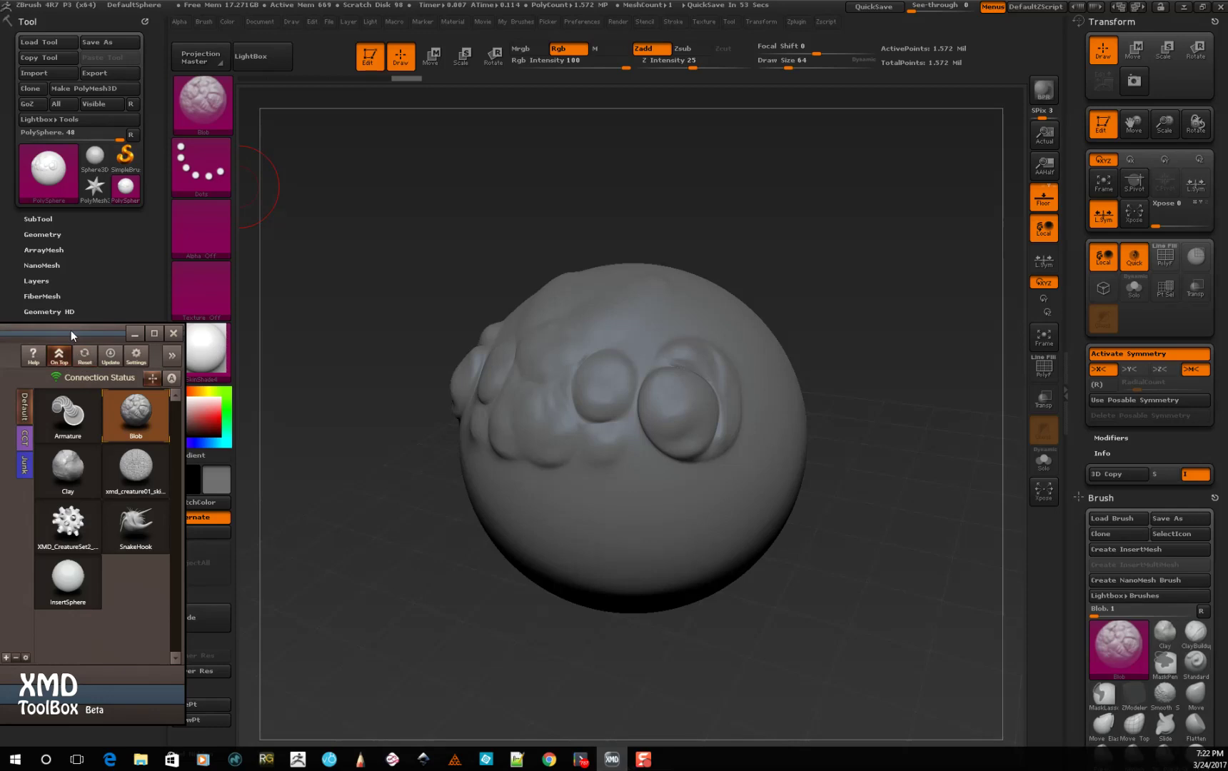
{"action": "mouse_move", "coordinate": [71, 330]}
{"action": "left_mouse_down"}
{"action": "mouse_move", "coordinate": [104, 219]}
{"action": "mouse_move", "coordinate": [94, 217]}
{"action": "left_mouse_up"}
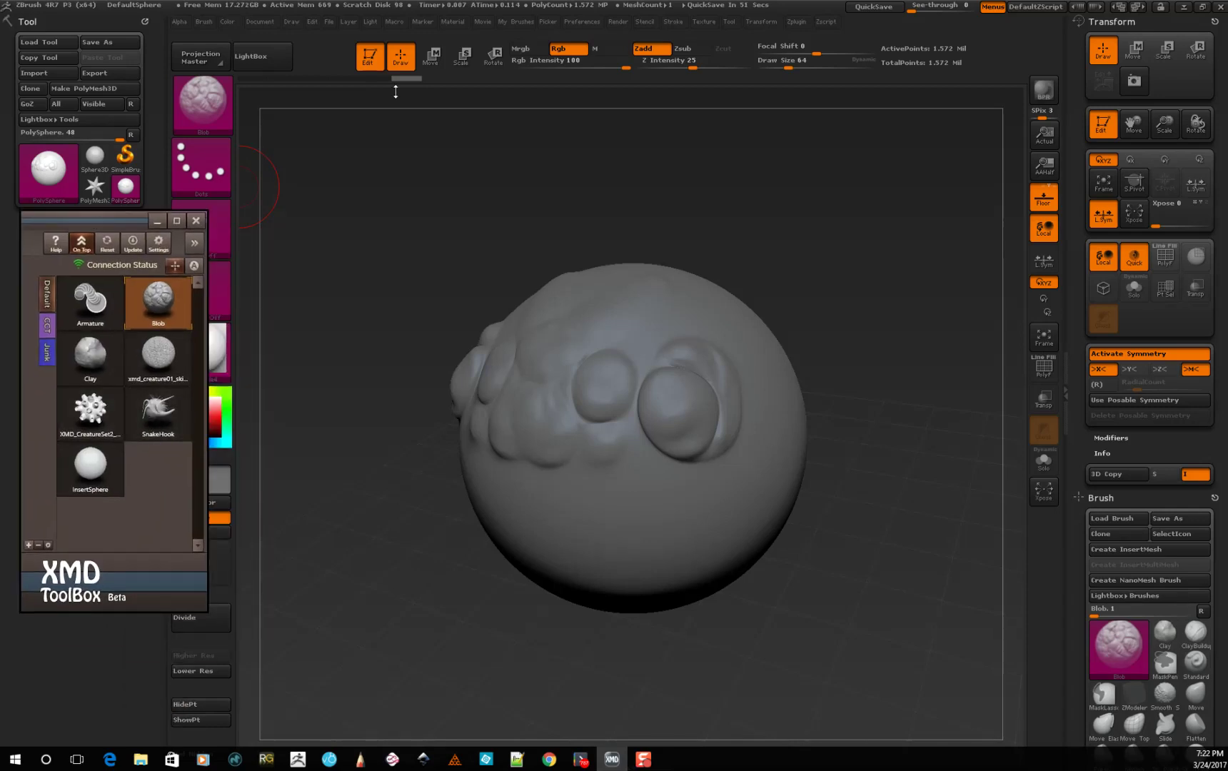
- Insert two tube spouts and a small ring nub on the sphere's lower front using XMD_CreatureSet2
{"action": "left_click", "coordinate": [97, 417]}
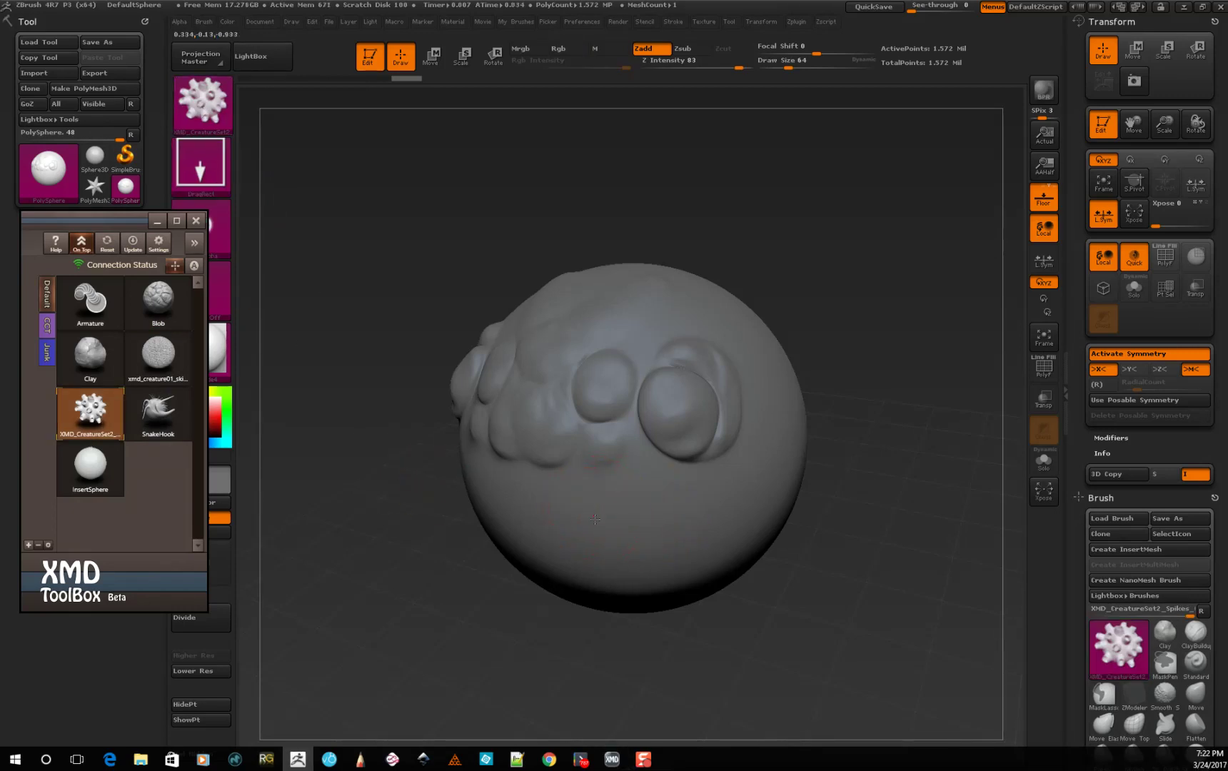
{"action": "left_click_drag", "start_coordinate": [595, 519], "coordinate": [639, 525]}
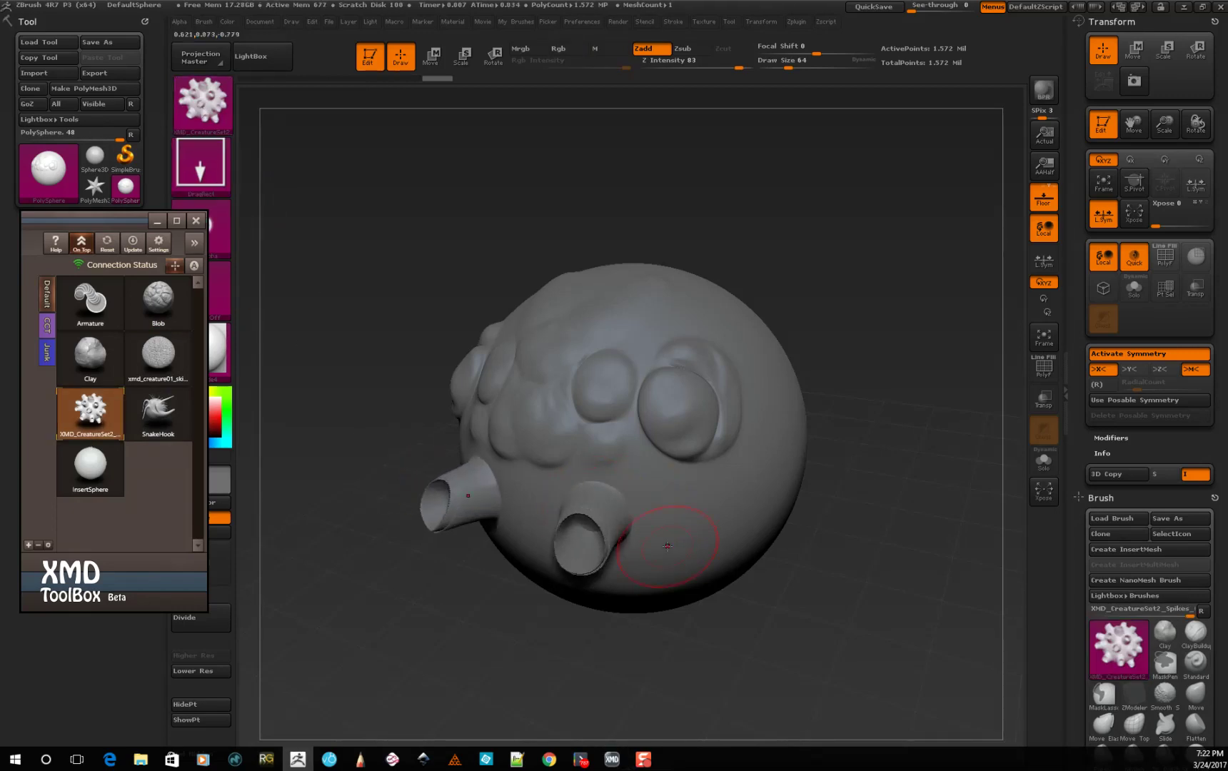
{"action": "left_click", "coordinate": [658, 507]}
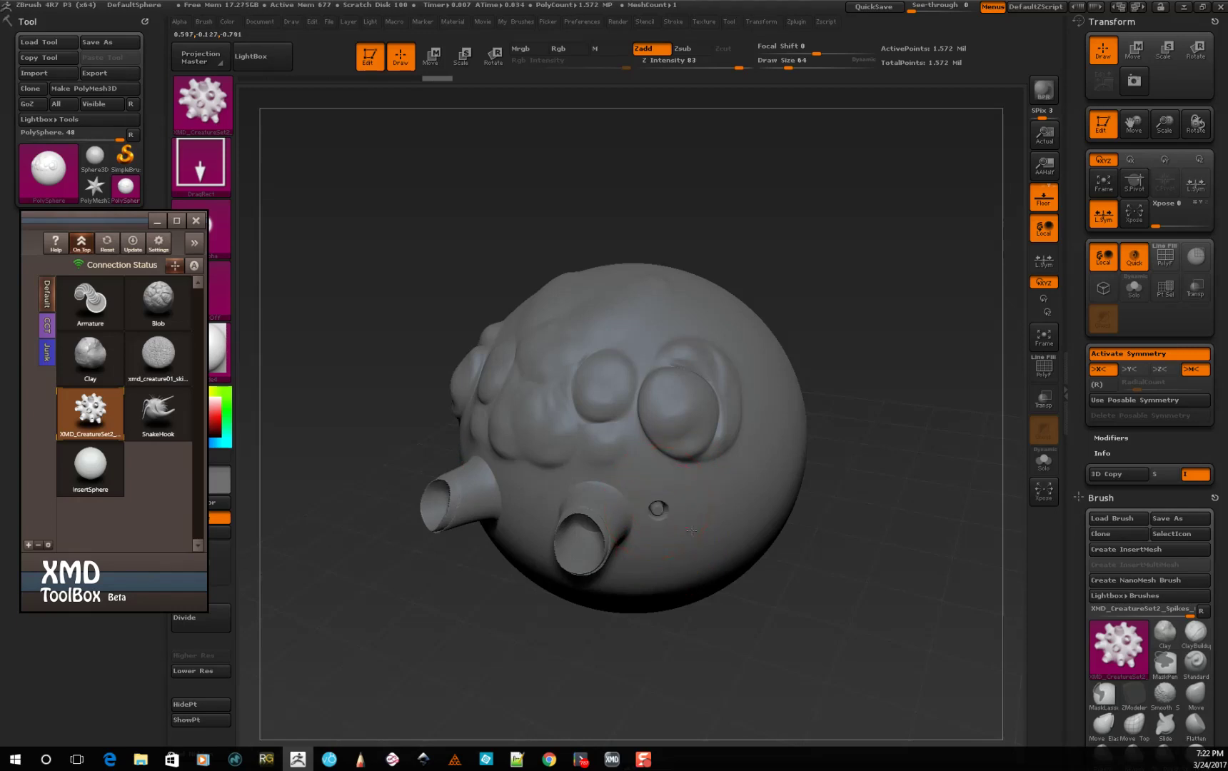
{"action": "mouse_move", "coordinate": [821, 514]}
{"action": "left_mouse_down"}
{"action": "mouse_move", "coordinate": [729, 375]}
{"action": "mouse_move", "coordinate": [785, 483]}
{"action": "mouse_move", "coordinate": [657, 400]}
{"action": "mouse_move", "coordinate": [628, 357]}
{"action": "left_mouse_up"}
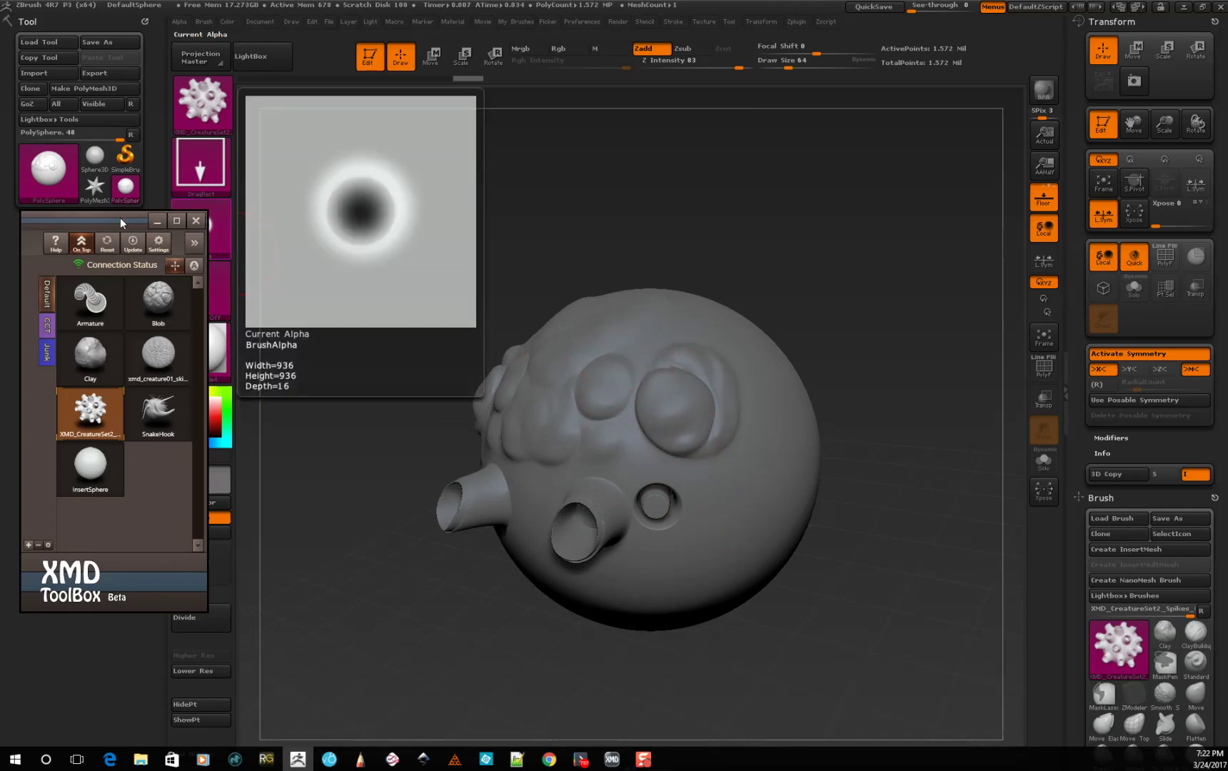
{"action": "left_click_drag", "start_coordinate": [121, 219], "coordinate": [336, 110]}
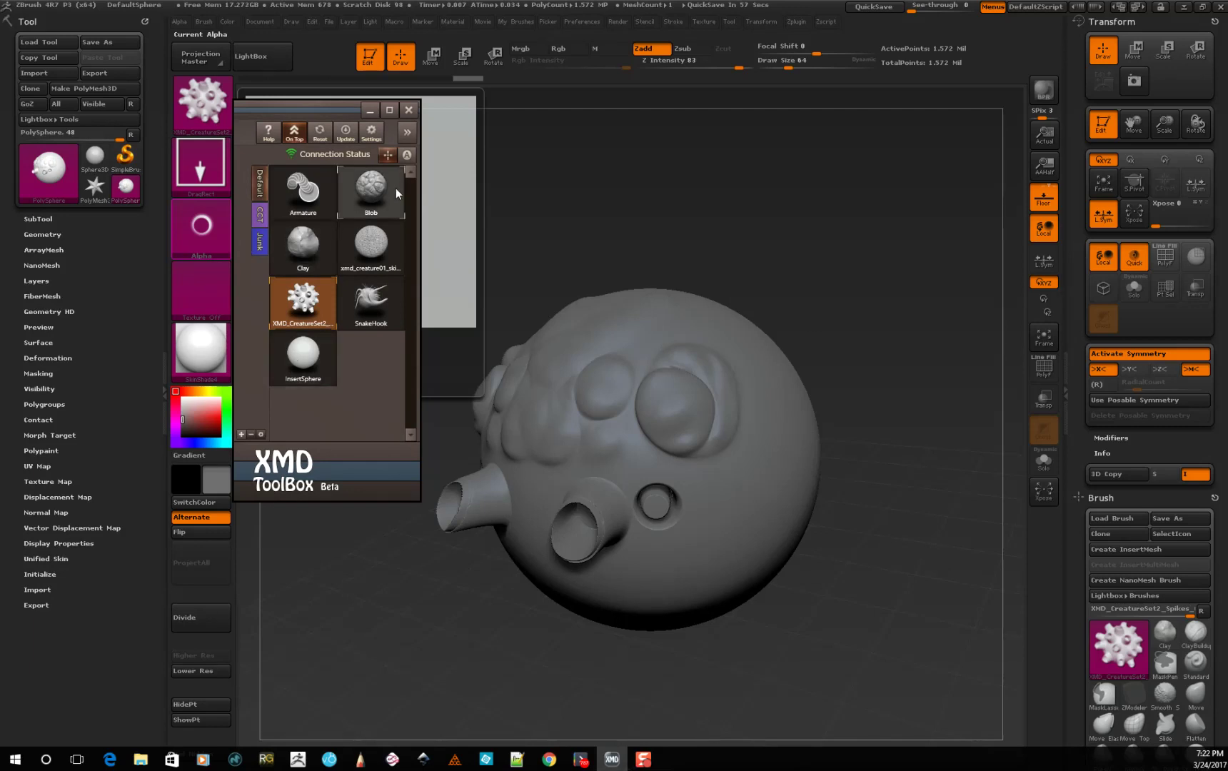
- Expand the XMD ToolBox into the full brush library listing XMD_Crack, xmd_creature01 and XMD_CreatureSet2, nudged left
{"action": "left_click", "coordinate": [406, 131]}
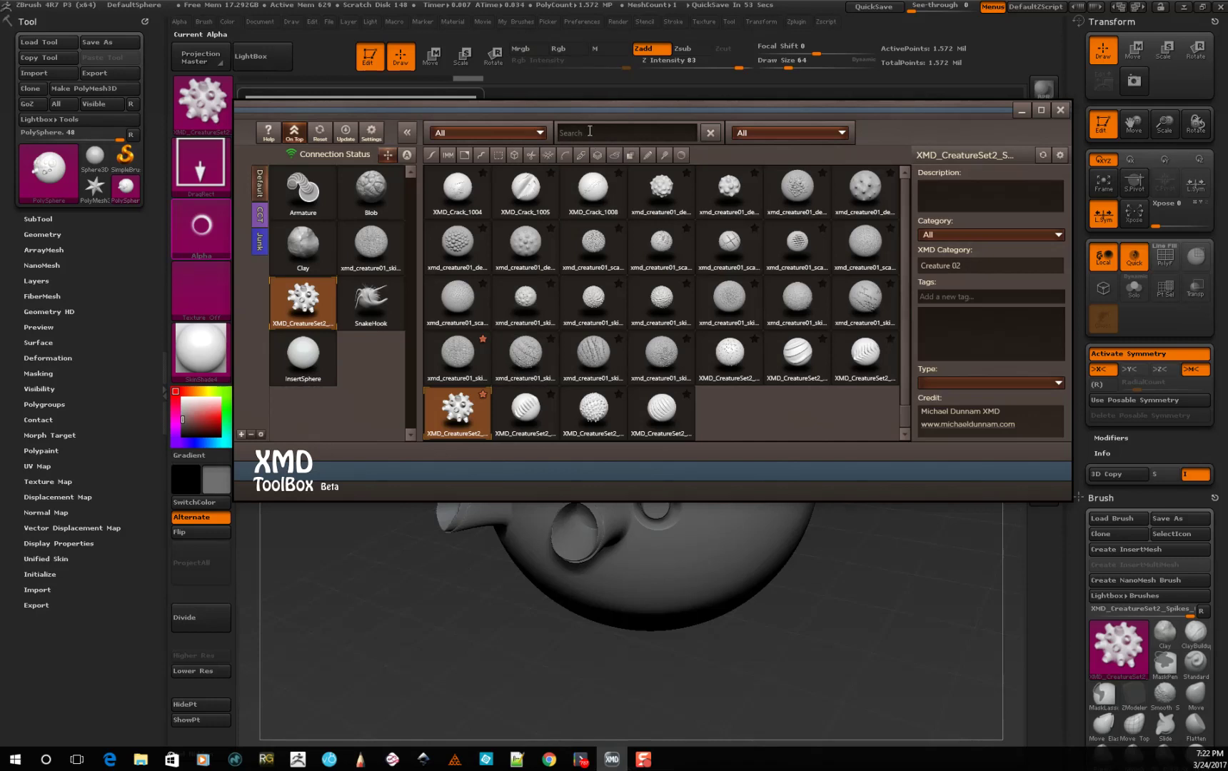
{"action": "left_click_drag", "start_coordinate": [588, 114], "coordinate": [543, 130]}
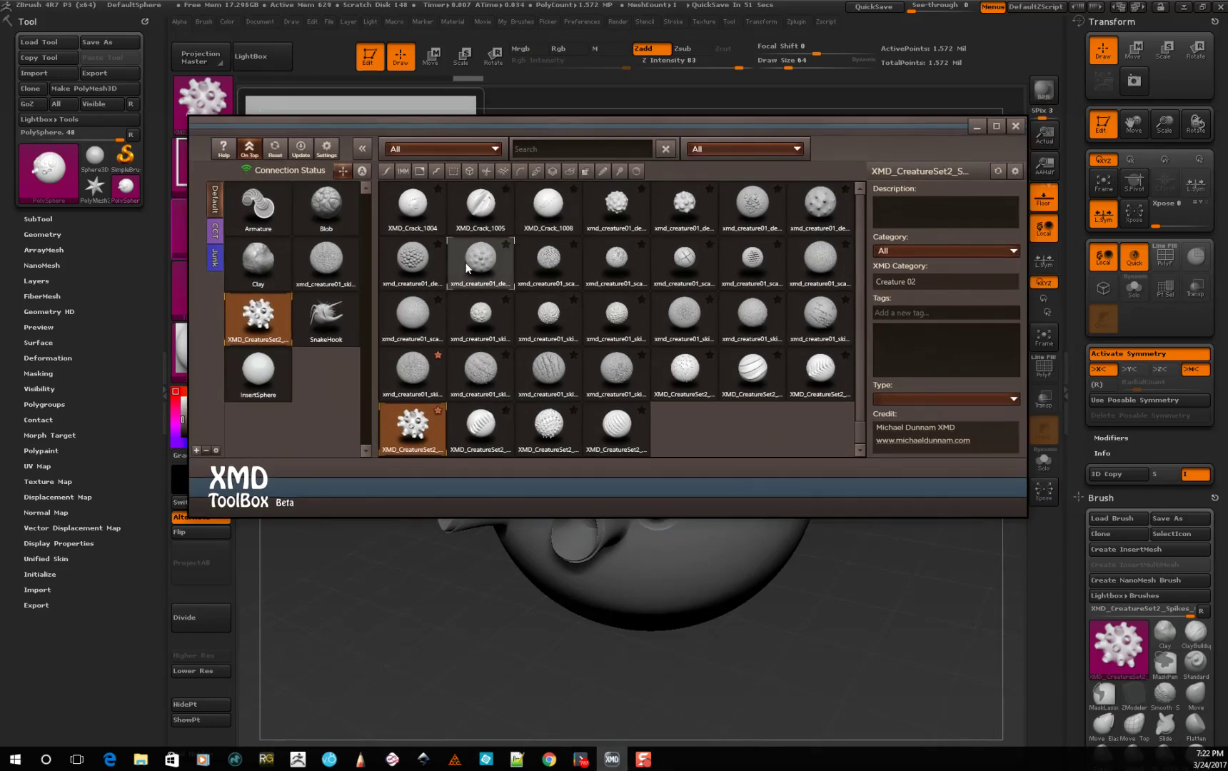
{"action": "mouse_move", "coordinate": [413, 265]}
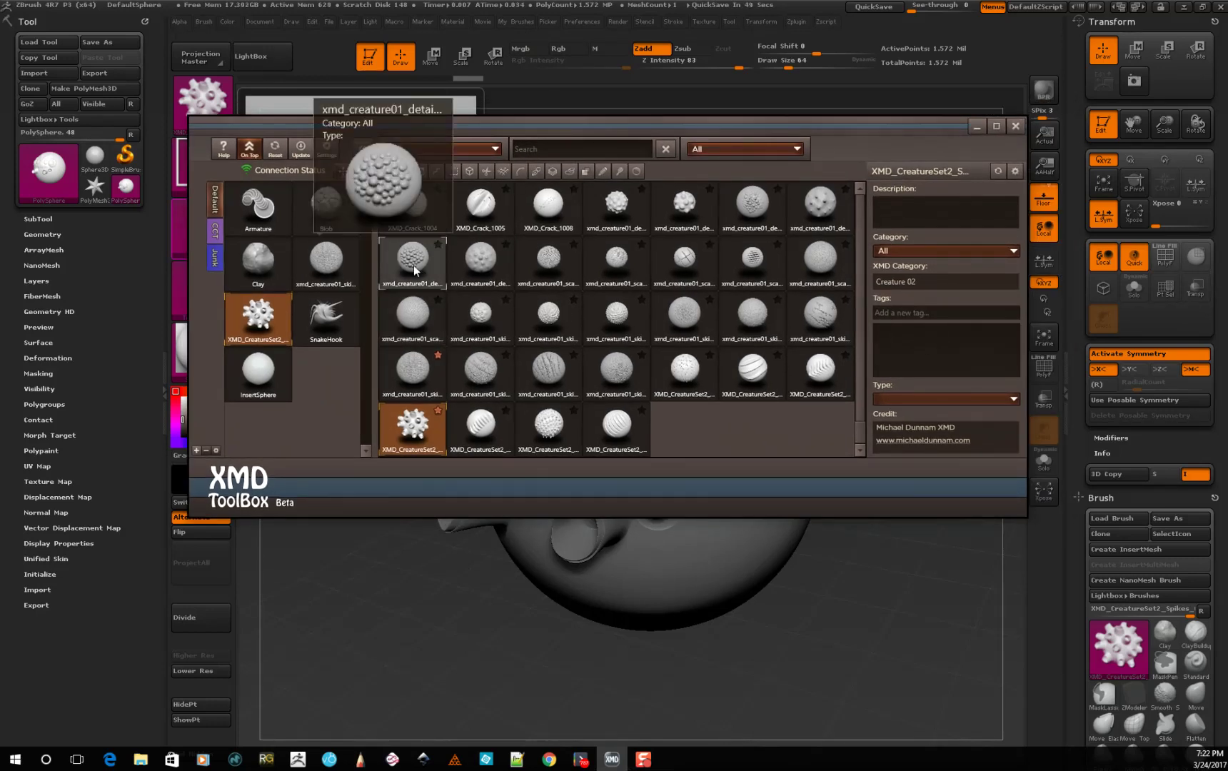